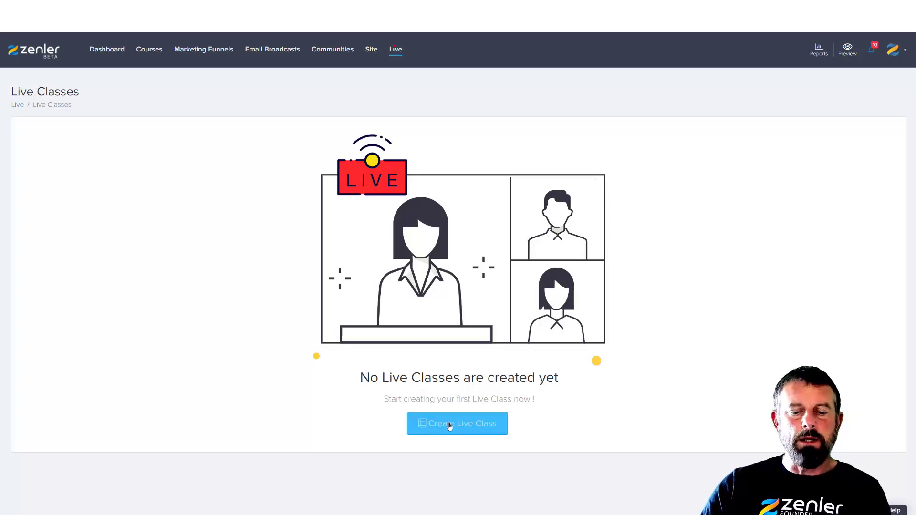
- Start creating a new live class
{"action": "left_click", "coordinate": [451, 427]}
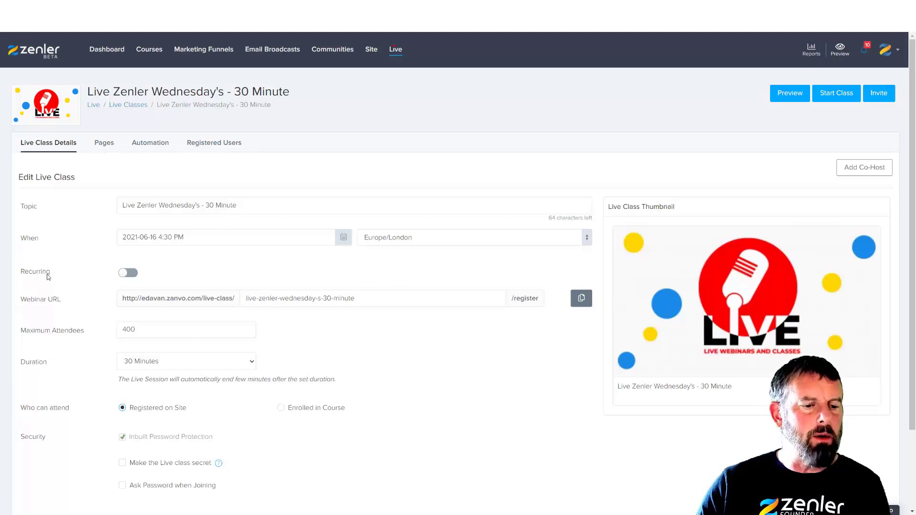
{"action": "left_click", "coordinate": [134, 274]}
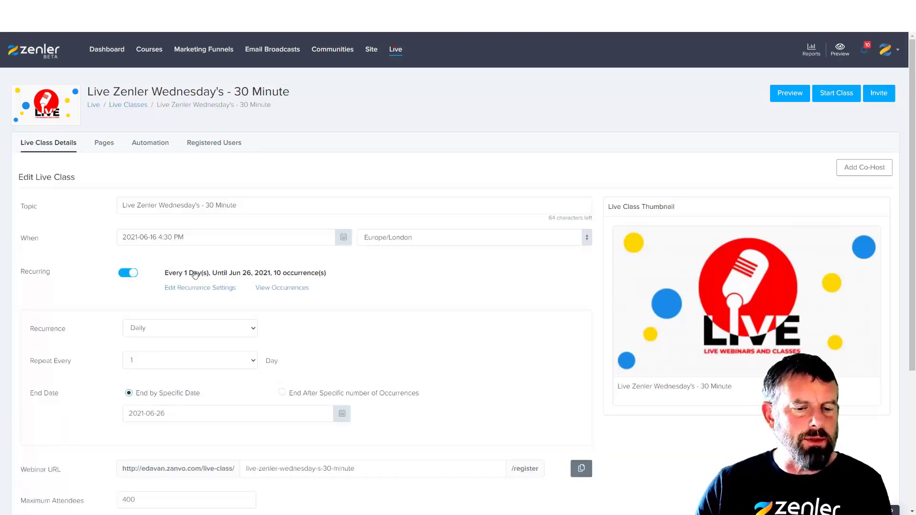
{"action": "left_click", "coordinate": [121, 276]}
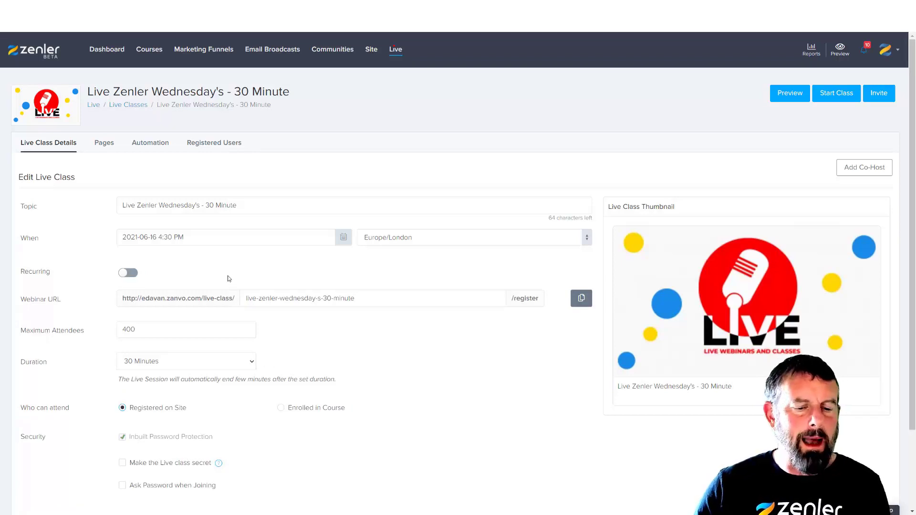
{"action": "left_click_drag", "start_coordinate": [361, 298], "coordinate": [242, 302]}
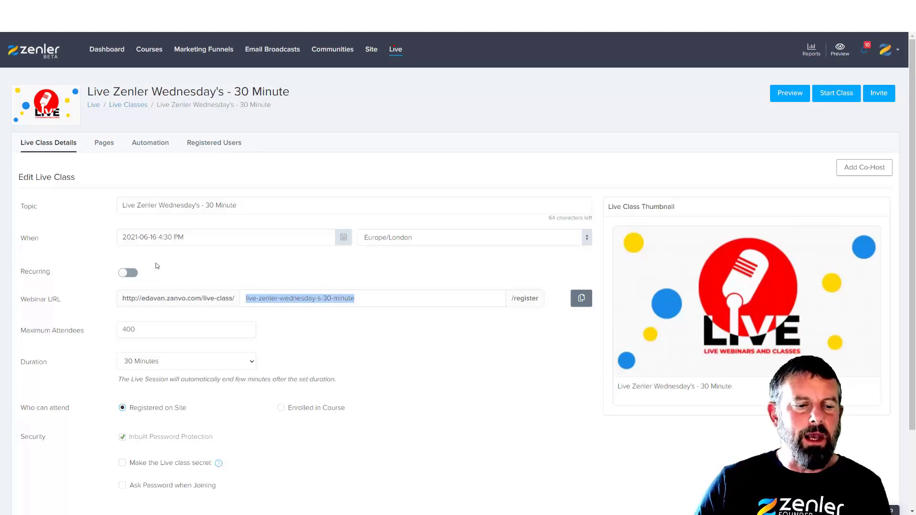
- Make the live class recurring, with weekly recurrence on Wednesdays
{"action": "left_click", "coordinate": [129, 274]}
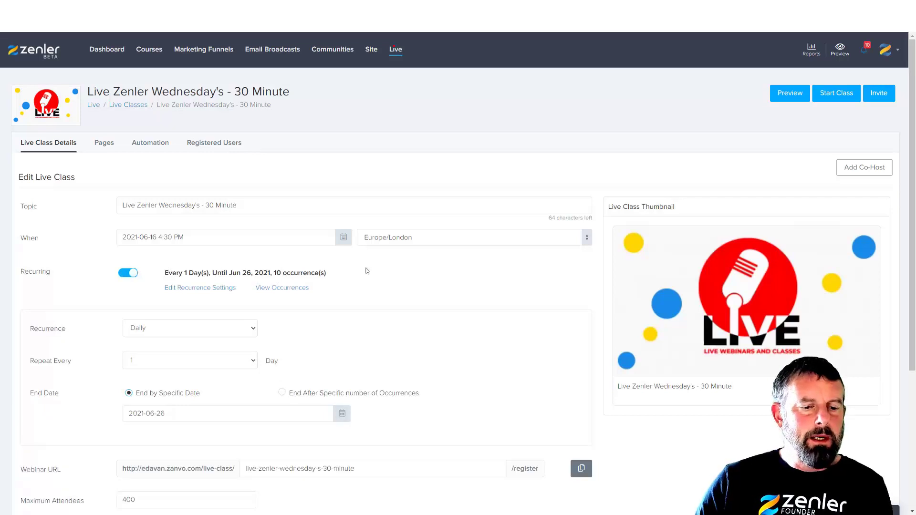
{"action": "scroll", "coordinate": [408, 273], "scroll_direction": "down", "scroll_amount": 1}
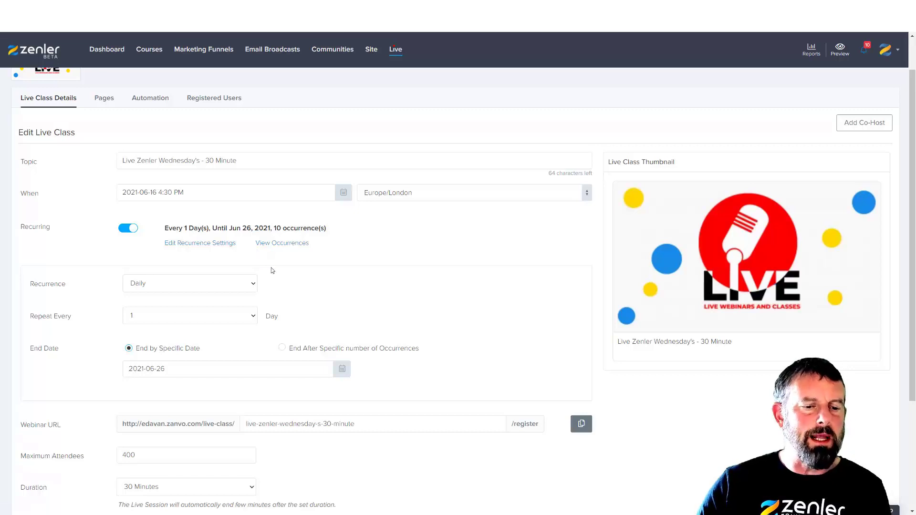
{"action": "left_click", "coordinate": [252, 286]}
{"action": "left_click", "coordinate": [176, 309]}
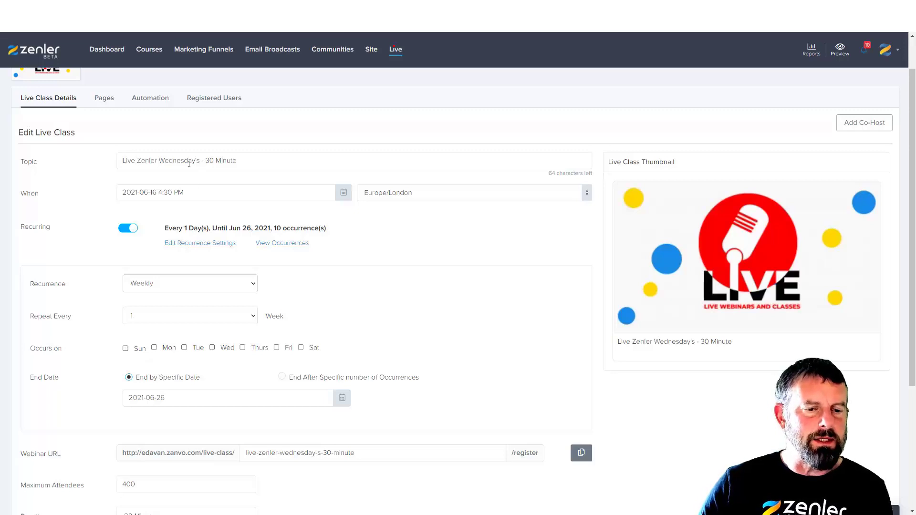
{"action": "left_click", "coordinate": [213, 348]}
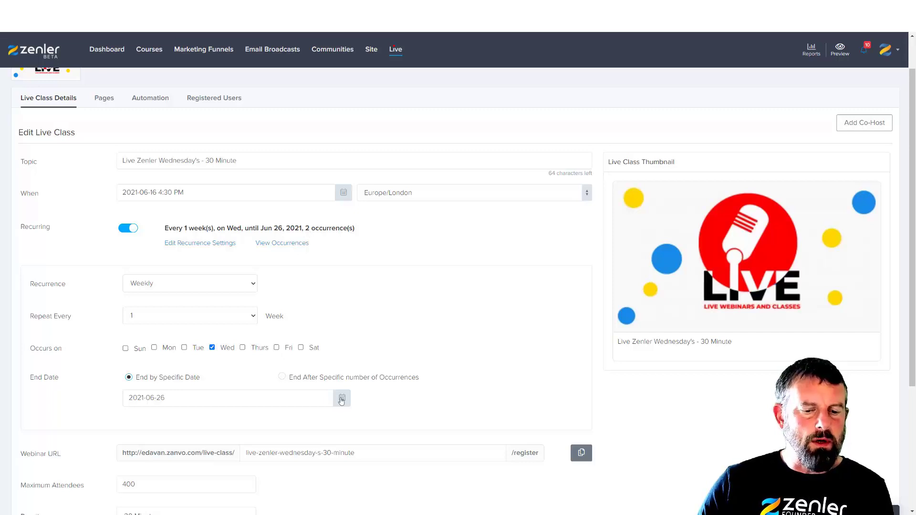
- Set the recurrence to end after a specific number of occurrences, 30
{"action": "left_click", "coordinate": [306, 380]}
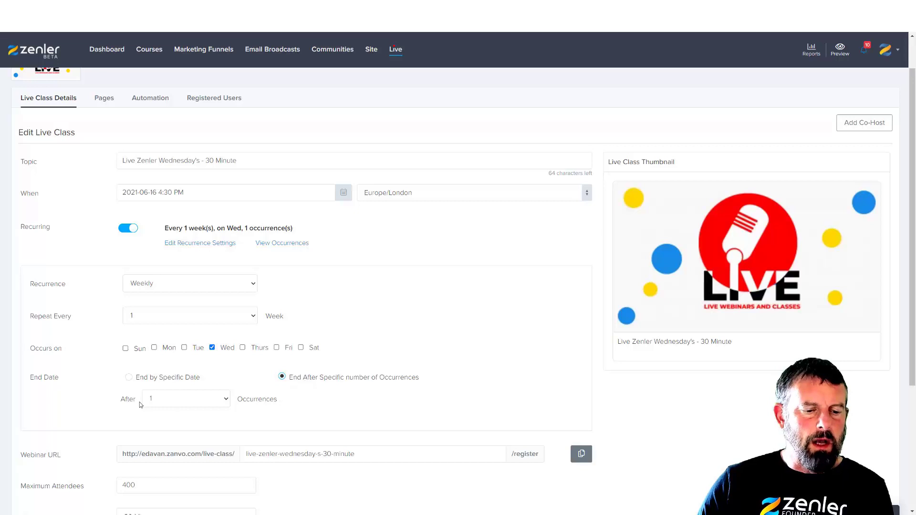
{"action": "left_click", "coordinate": [227, 402]}
{"action": "scroll", "coordinate": [222, 362], "scroll_direction": "down", "scroll_amount": 1}
{"action": "left_click_drag", "start_coordinate": [229, 337], "coordinate": [172, 387]}
{"action": "left_click", "coordinate": [172, 387]}
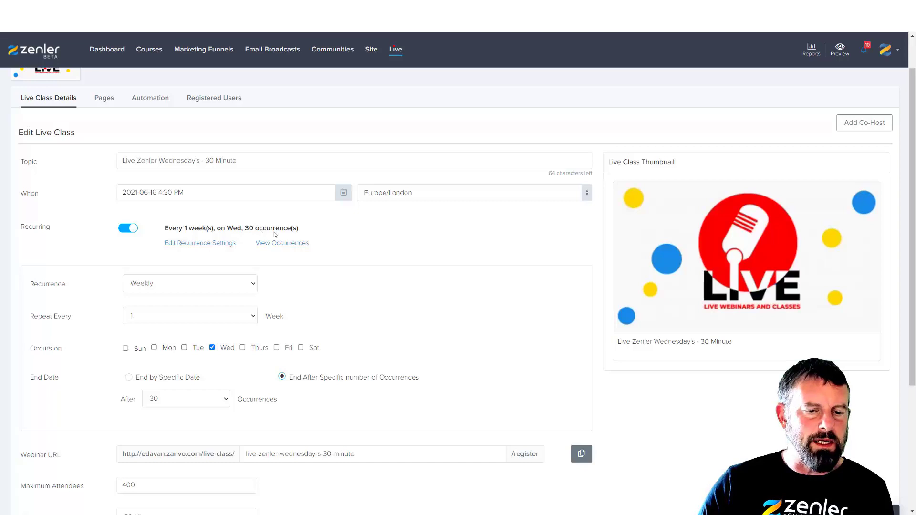
- View the list of recurrence schedules, then check the class's start date in its calendar without changing it
{"action": "left_click", "coordinate": [268, 245]}
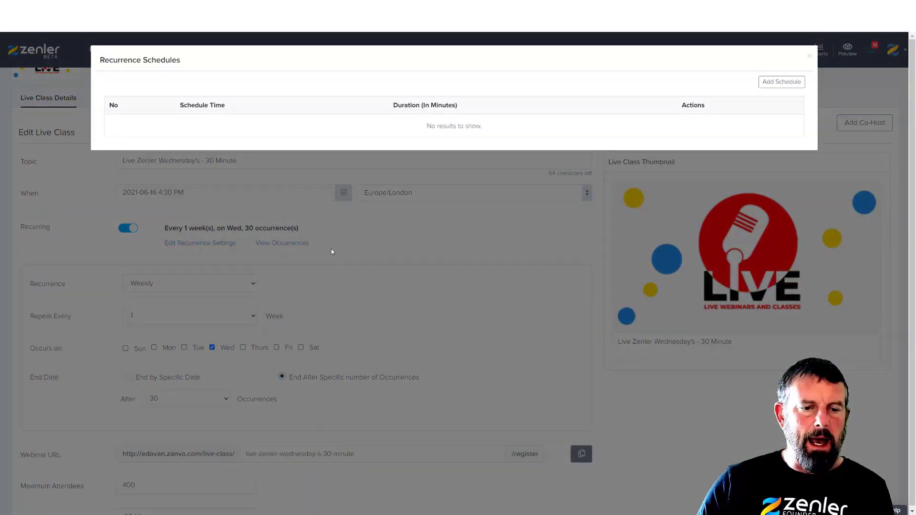
{"action": "left_click", "coordinate": [809, 56]}
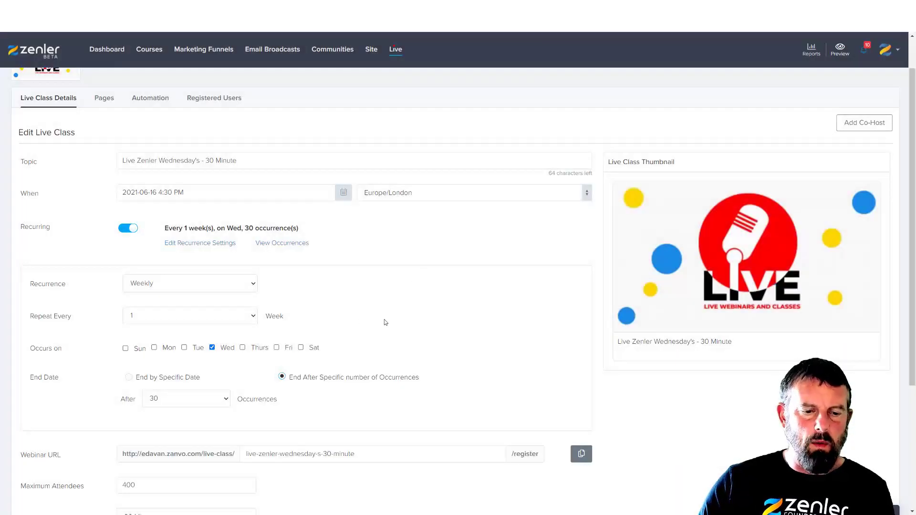
{"action": "scroll", "coordinate": [447, 329], "scroll_direction": "down", "scroll_amount": 2}
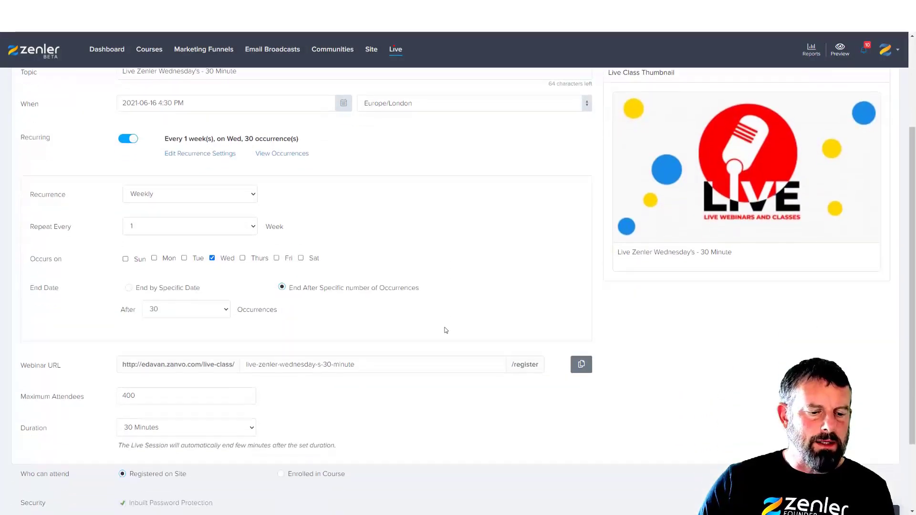
{"action": "scroll", "coordinate": [445, 330], "scroll_direction": "up", "scroll_amount": 3}
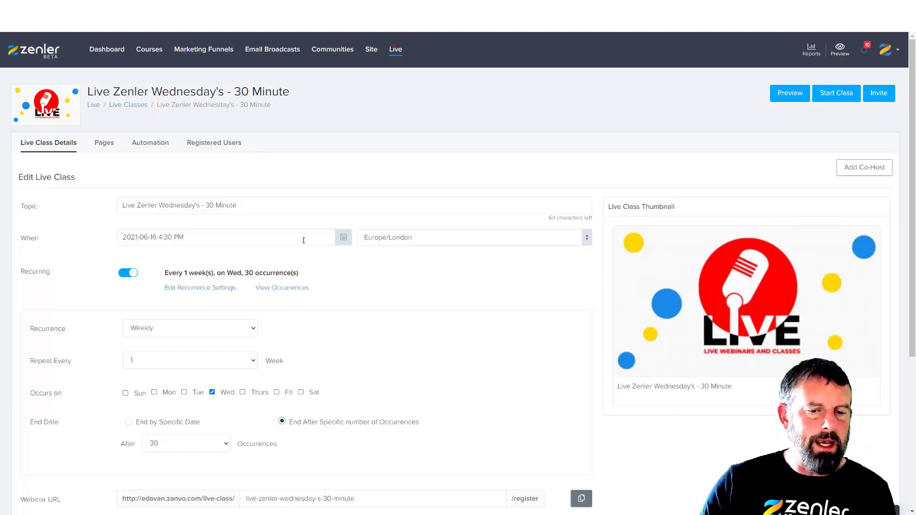
{"action": "left_click", "coordinate": [343, 238]}
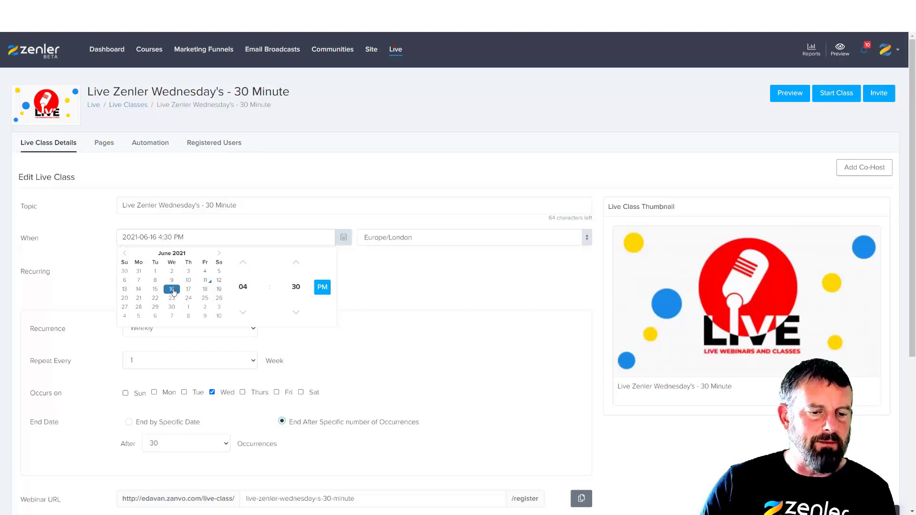
{"action": "left_click", "coordinate": [379, 294]}
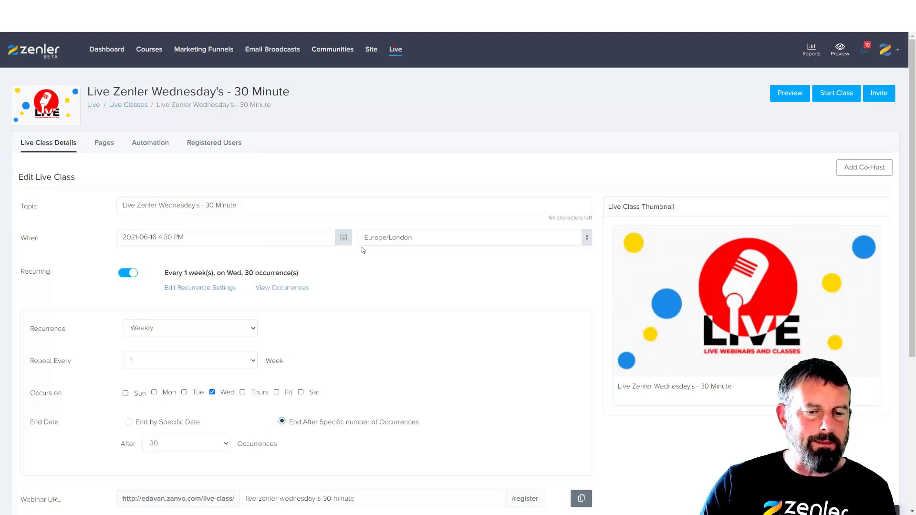
- Update the live class to save the recurrence settings and acknowledge the changed-schedules notice
{"action": "scroll", "coordinate": [428, 348], "scroll_direction": "down", "scroll_amount": 1}
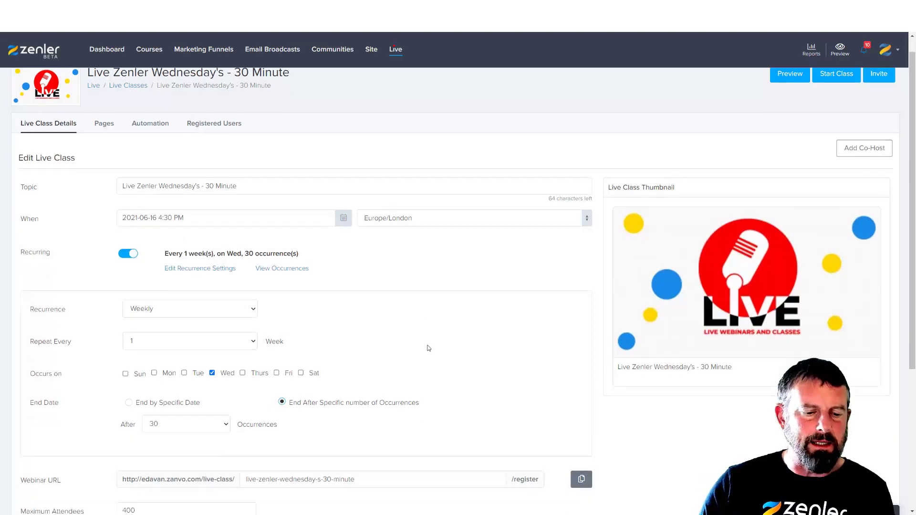
{"action": "scroll", "coordinate": [429, 348], "scroll_direction": "down", "scroll_amount": 5}
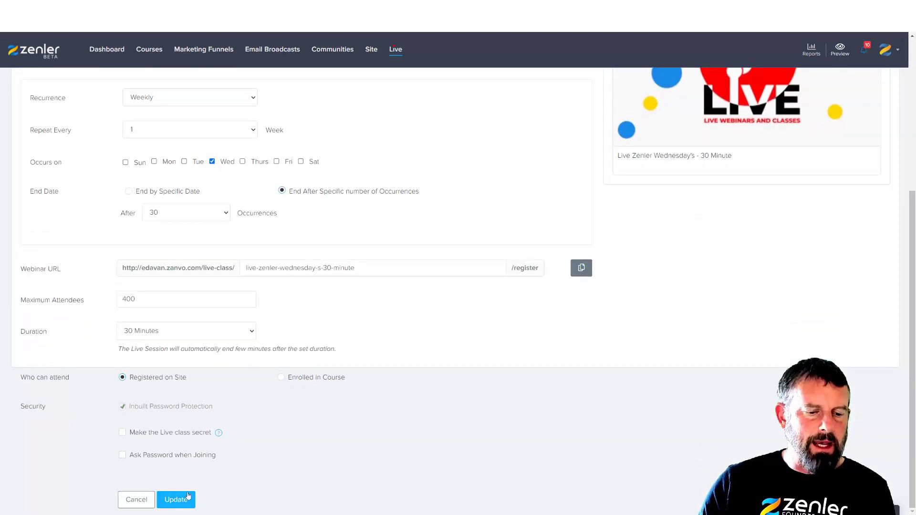
{"action": "left_click", "coordinate": [189, 497]}
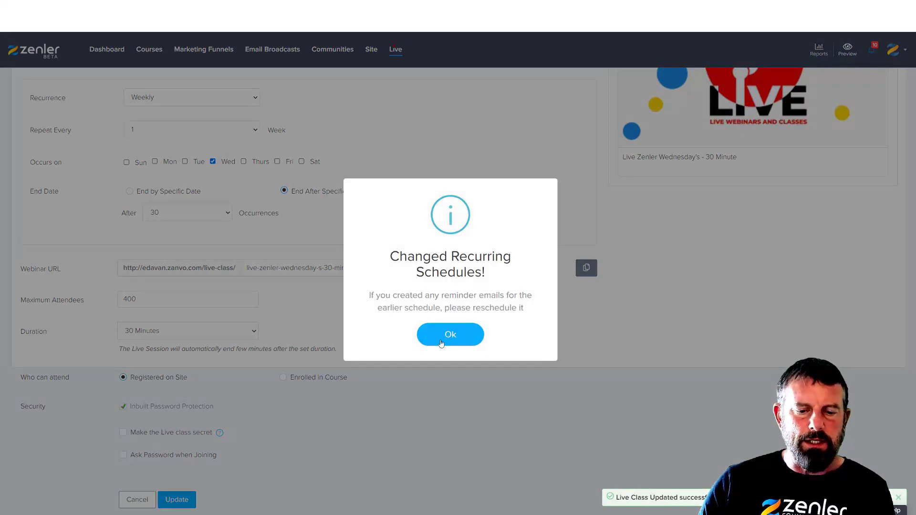
{"action": "left_click", "coordinate": [442, 340]}
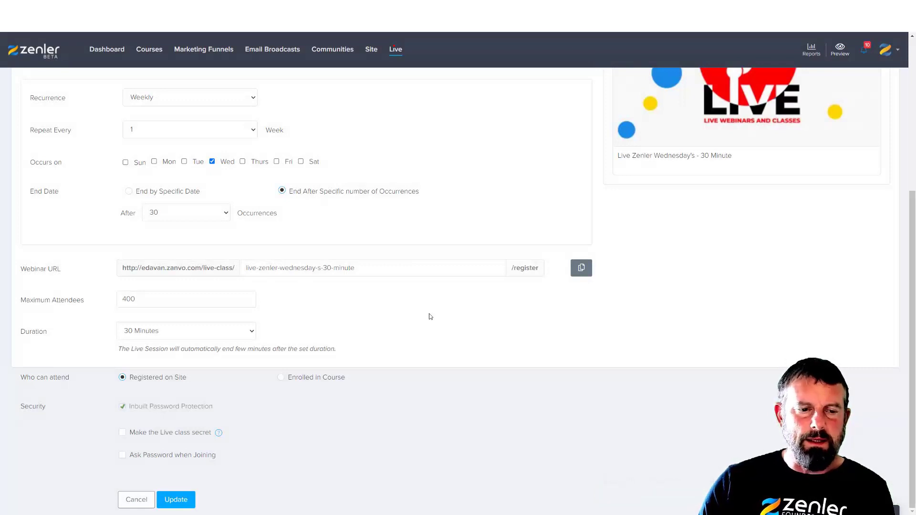
- Examine the generated recurrence schedules from the first date to the last, then close the list
{"action": "scroll", "coordinate": [430, 316], "scroll_direction": "up", "scroll_amount": 4}
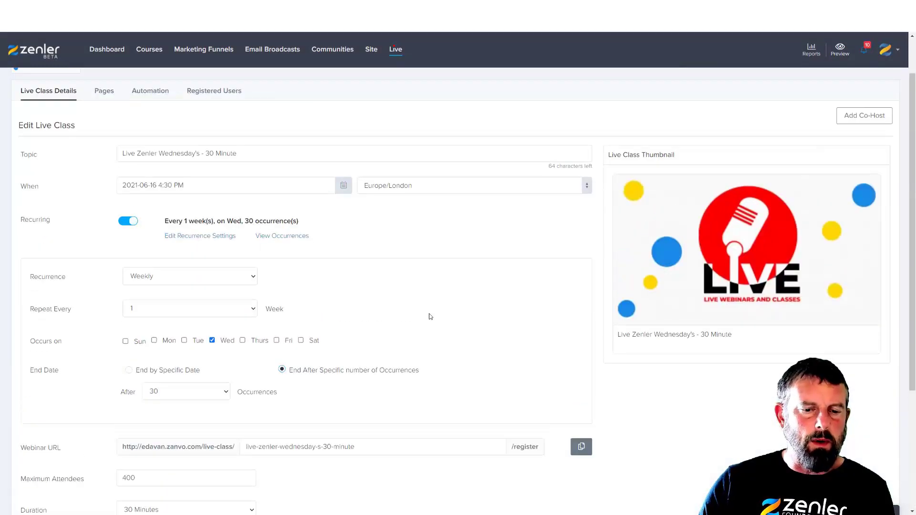
{"action": "left_click", "coordinate": [296, 237]}
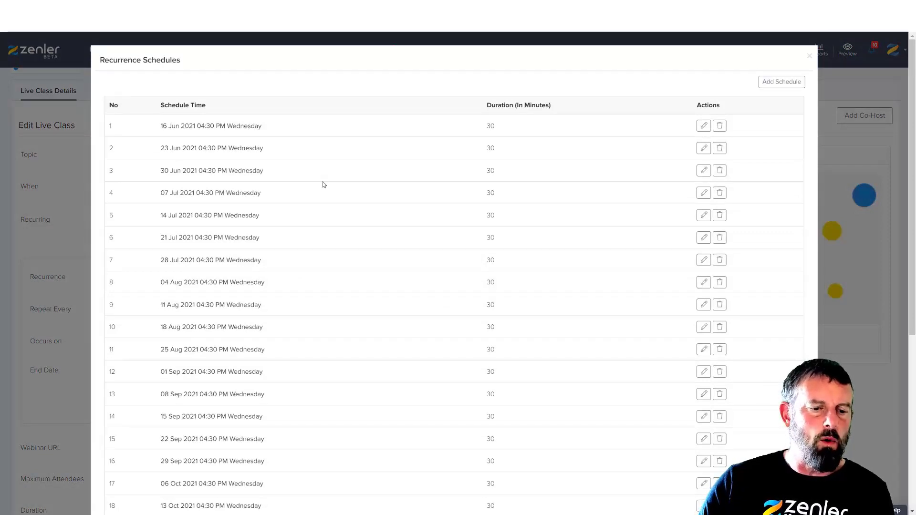
{"action": "scroll", "coordinate": [323, 185], "scroll_direction": "down", "scroll_amount": 1}
{"action": "scroll", "coordinate": [323, 184], "scroll_direction": "down", "scroll_amount": 3}
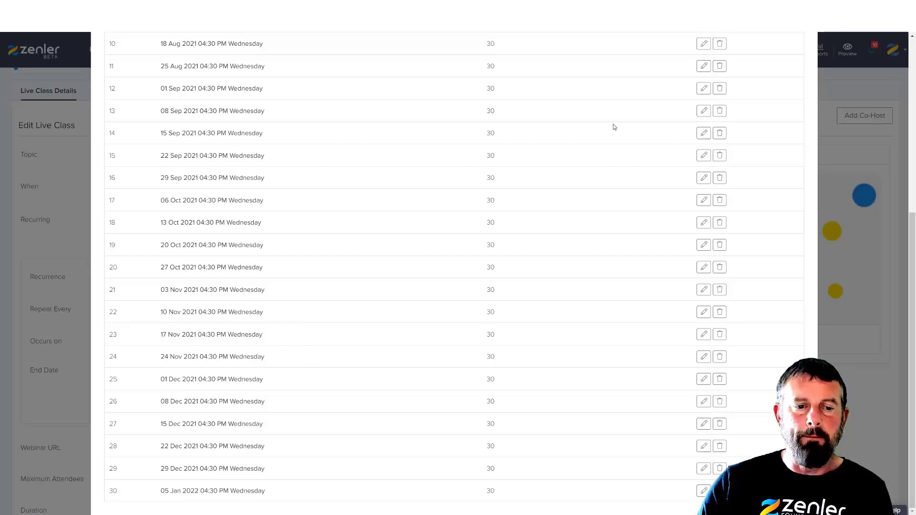
{"action": "scroll", "coordinate": [606, 128], "scroll_direction": "up", "scroll_amount": 5}
{"action": "scroll", "coordinate": [354, 190], "scroll_direction": "down", "scroll_amount": 5}
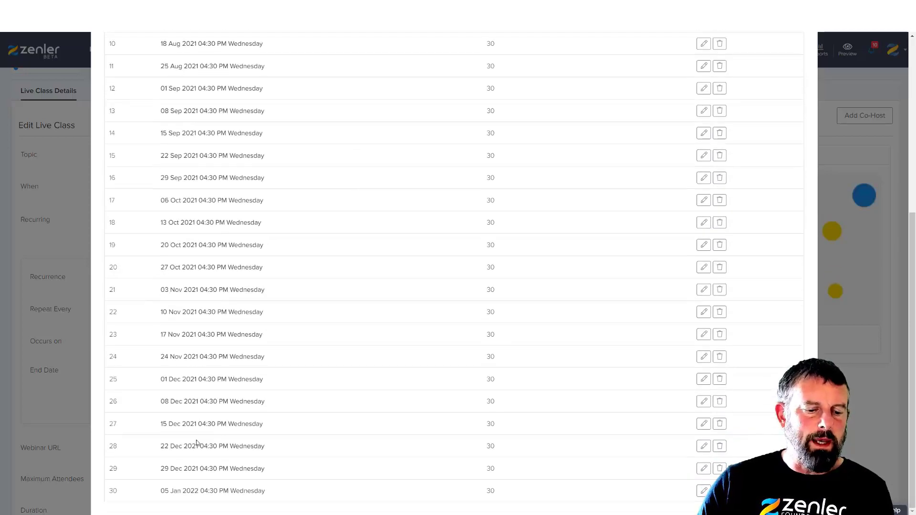
{"action": "scroll", "coordinate": [427, 333], "scroll_direction": "up", "scroll_amount": 5}
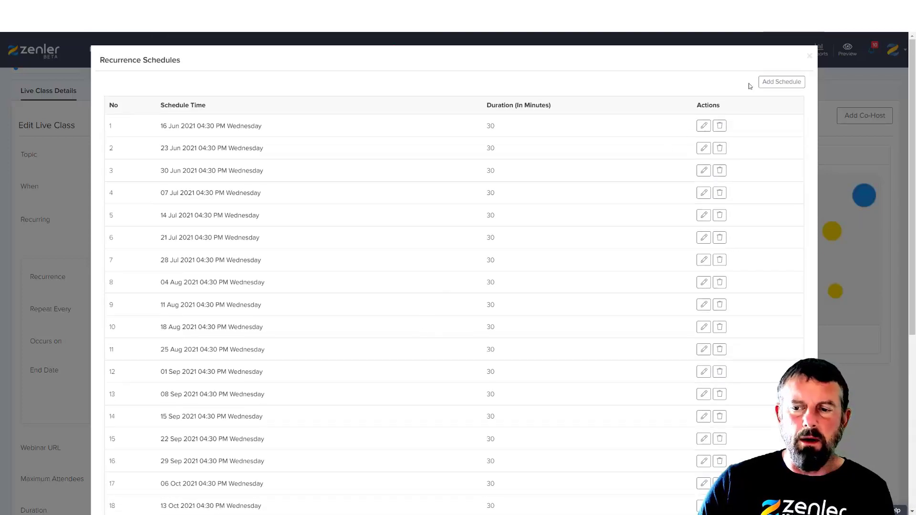
{"action": "left_click", "coordinate": [809, 56]}
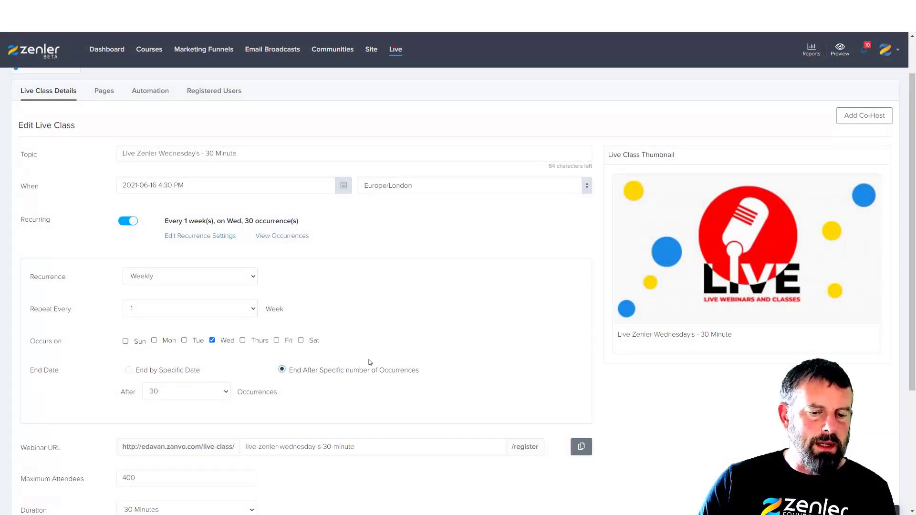
- Set the recurrence to end by a specific date, 2021-08-30
{"action": "left_click", "coordinate": [221, 367]}
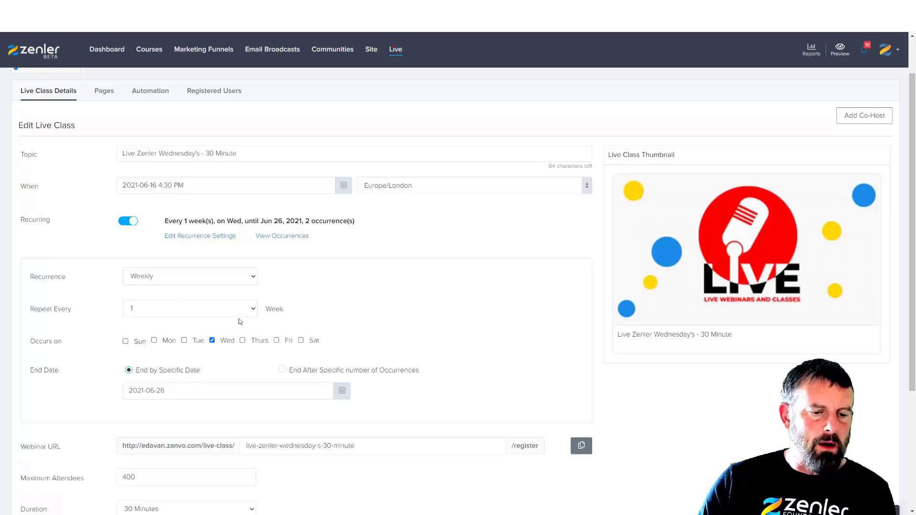
{"action": "left_click", "coordinate": [342, 394]}
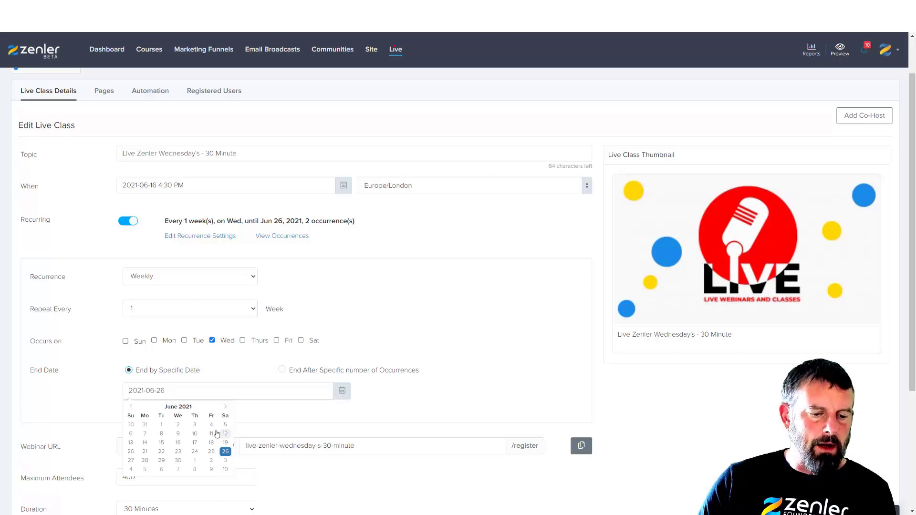
{"action": "left_click", "coordinate": [226, 407]}
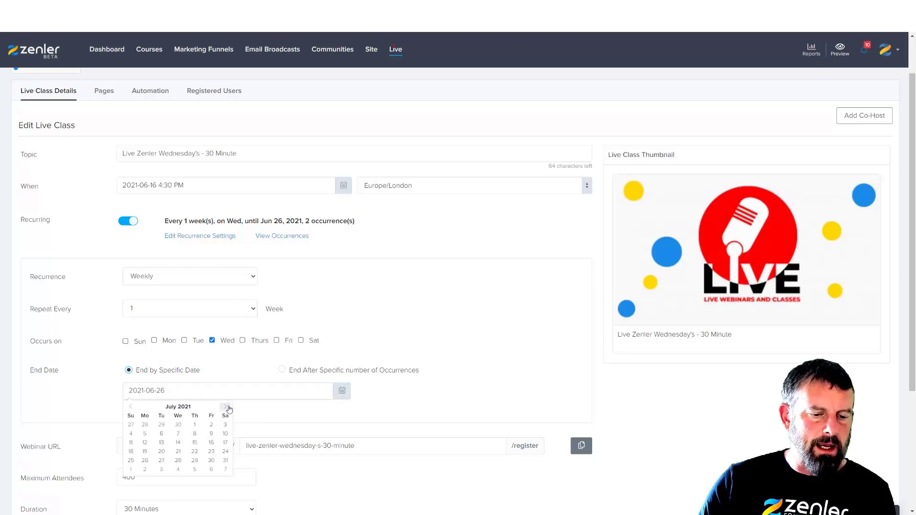
{"action": "left_click", "coordinate": [227, 407]}
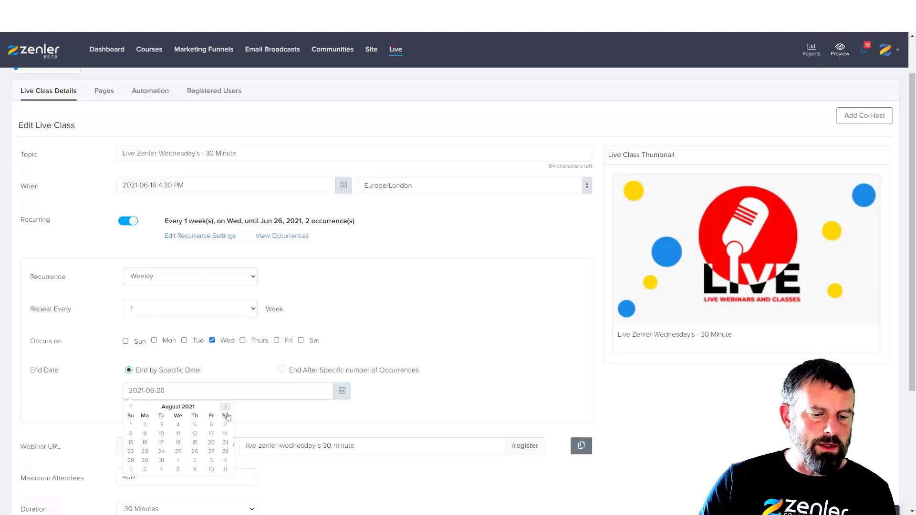
{"action": "key", "text": "Return"}
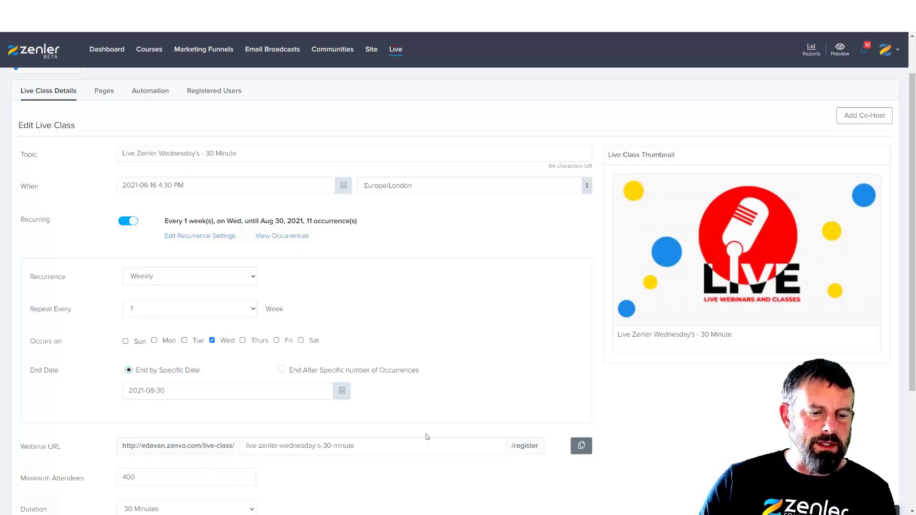
- Save the live class with the new recurrence end date and dismiss the schedule-change notice
{"action": "scroll", "coordinate": [427, 437], "scroll_direction": "down", "scroll_amount": 4}
{"action": "left_click", "coordinate": [186, 504]}
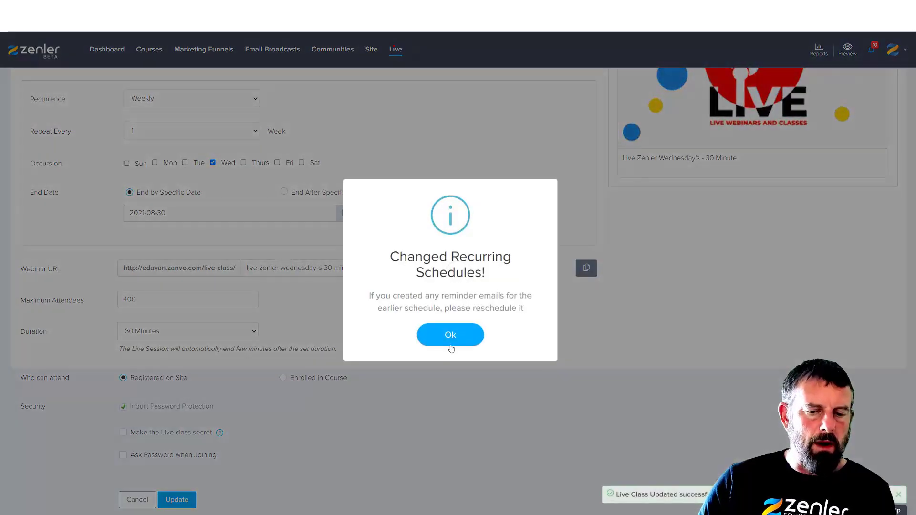
{"action": "left_click", "coordinate": [451, 343]}
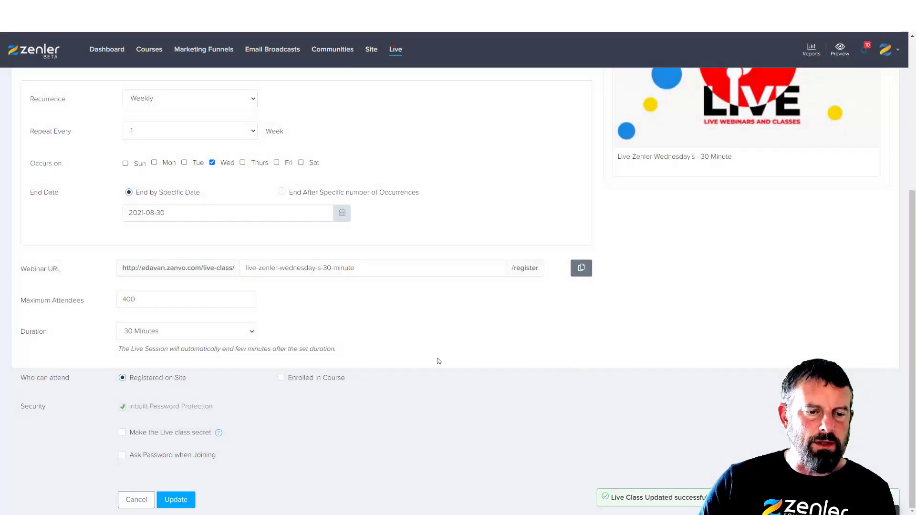
- Compare the last generated recurrence schedule with the 2021-08-30 end date, then close the schedule list
{"action": "scroll", "coordinate": [206, 381], "scroll_direction": "up", "scroll_amount": 4}
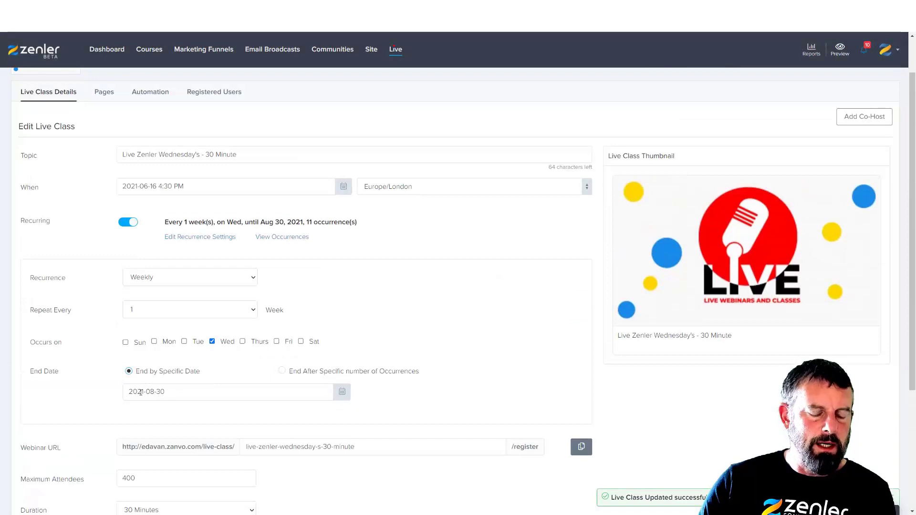
{"action": "left_click_drag", "start_coordinate": [130, 392], "coordinate": [173, 392]}
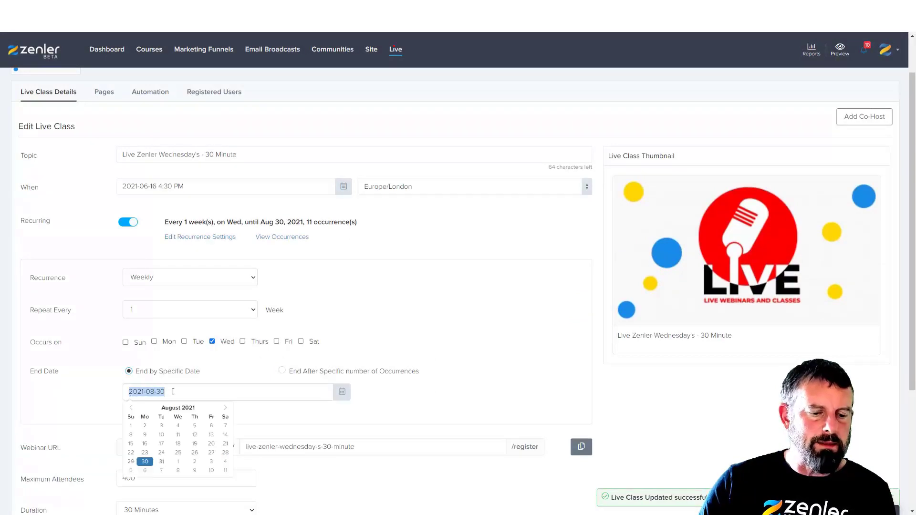
{"action": "left_click", "coordinate": [439, 380]}
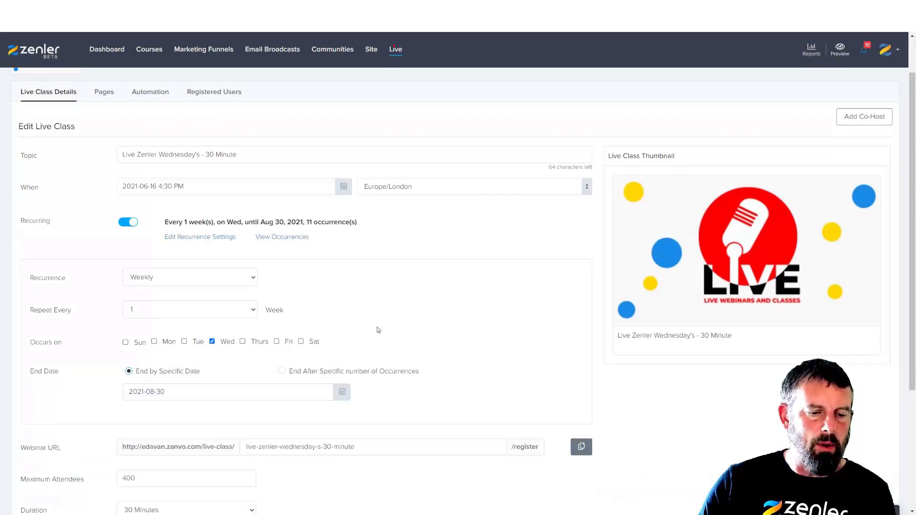
{"action": "left_click", "coordinate": [292, 241]}
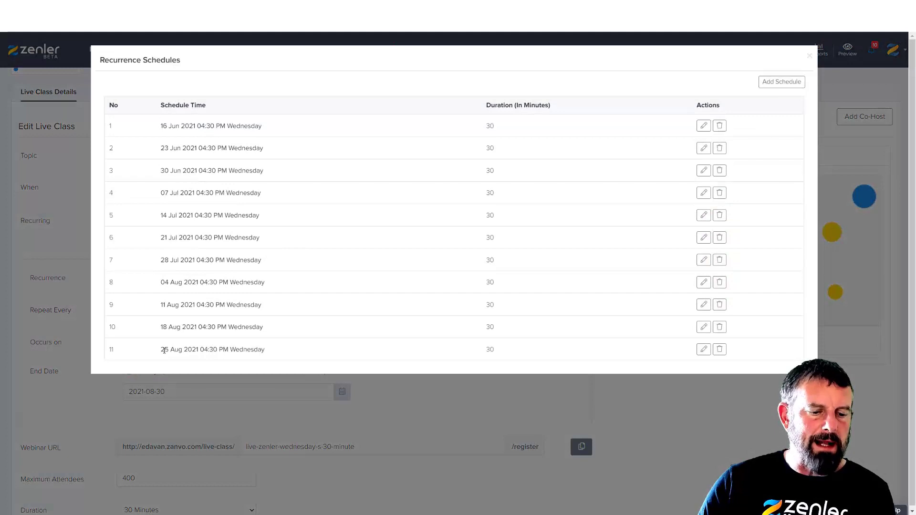
{"action": "left_click_drag", "start_coordinate": [163, 349], "coordinate": [201, 349]}
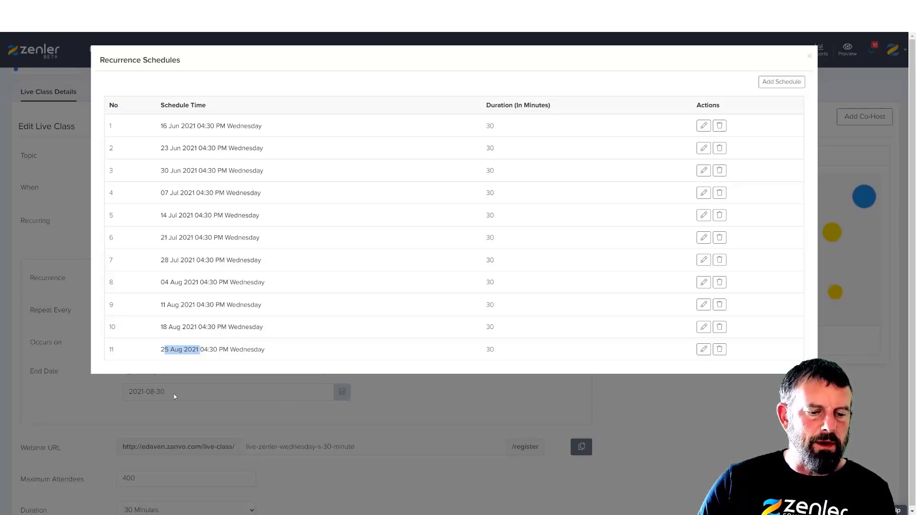
{"action": "left_click", "coordinate": [809, 56]}
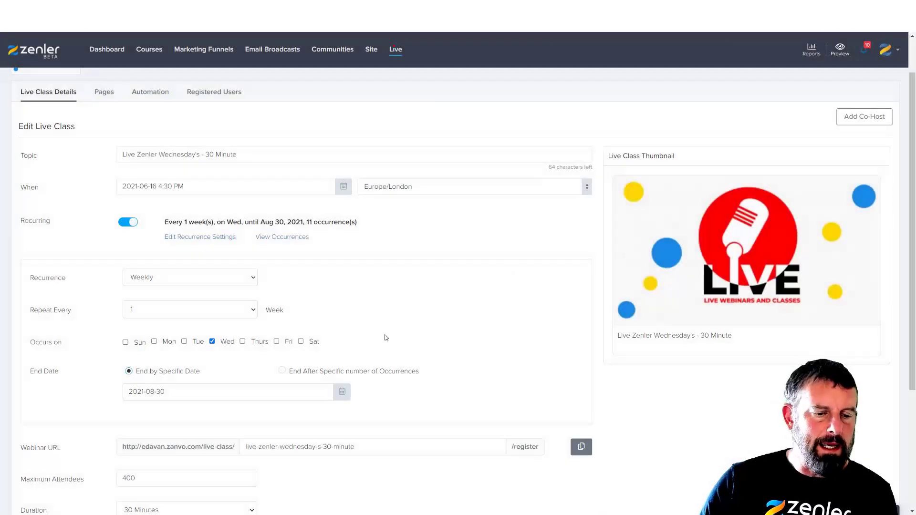
- Check the available recurrence frequencies and try adding Thursday to the weekly days before clearing it again
{"action": "left_click", "coordinate": [252, 280]}
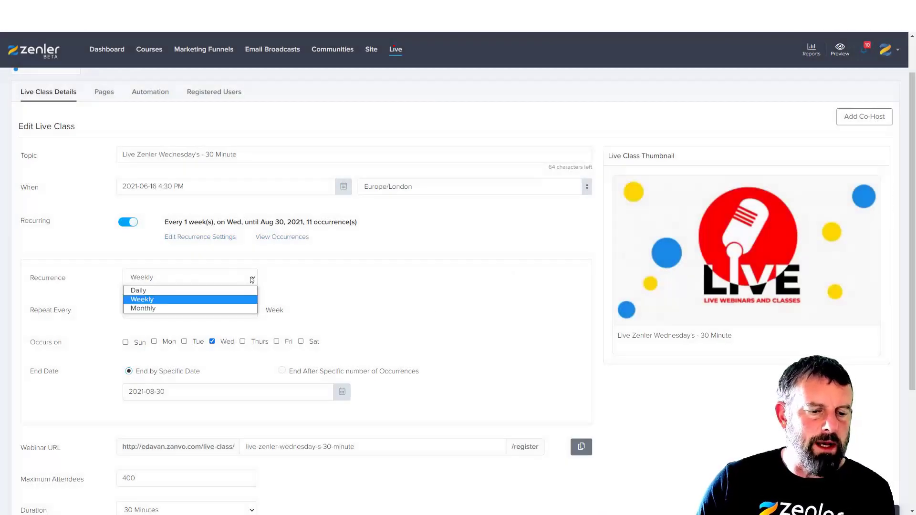
{"action": "left_click", "coordinate": [320, 279]}
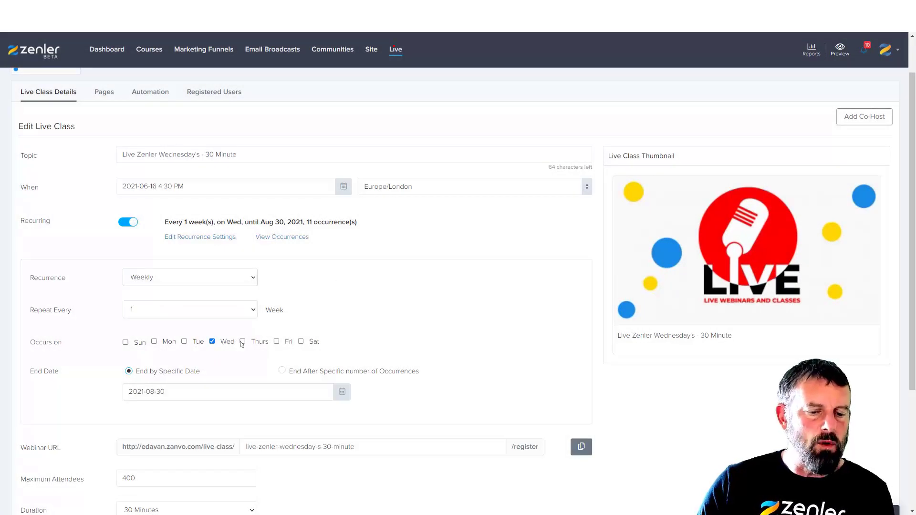
{"action": "left_click", "coordinate": [260, 344]}
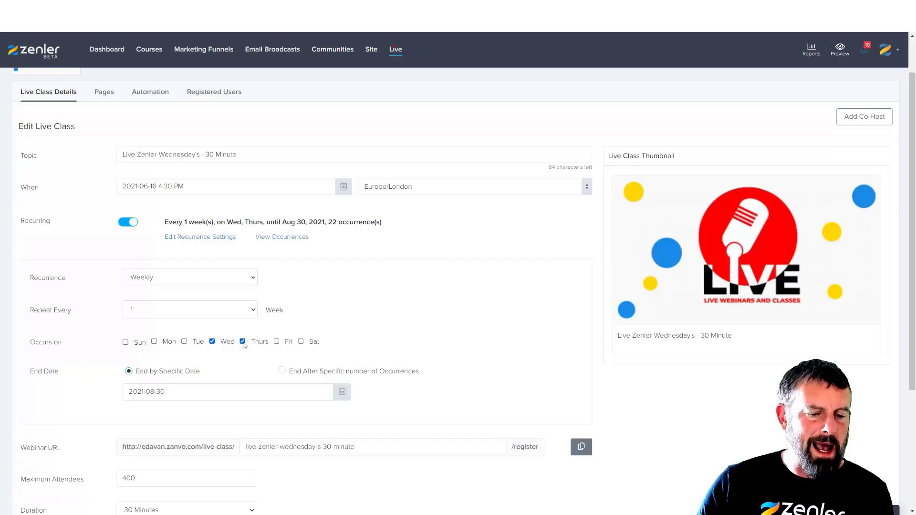
{"action": "left_click", "coordinate": [242, 343]}
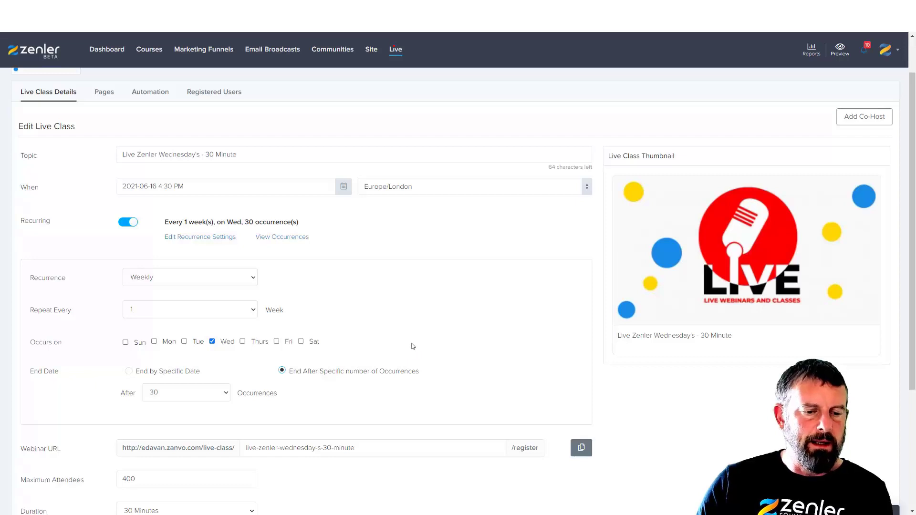
- Set the recurrence to end after 30 occurrences, then save the live class and dismiss the schedule-change notice
{"action": "scroll", "coordinate": [410, 351], "scroll_direction": "down", "scroll_amount": 4}
{"action": "left_click", "coordinate": [168, 501]}
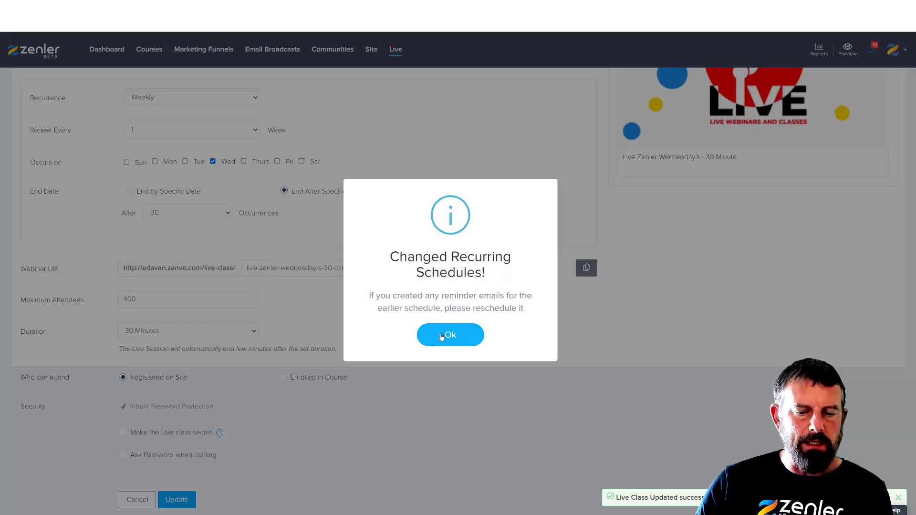
{"action": "left_click", "coordinate": [469, 335]}
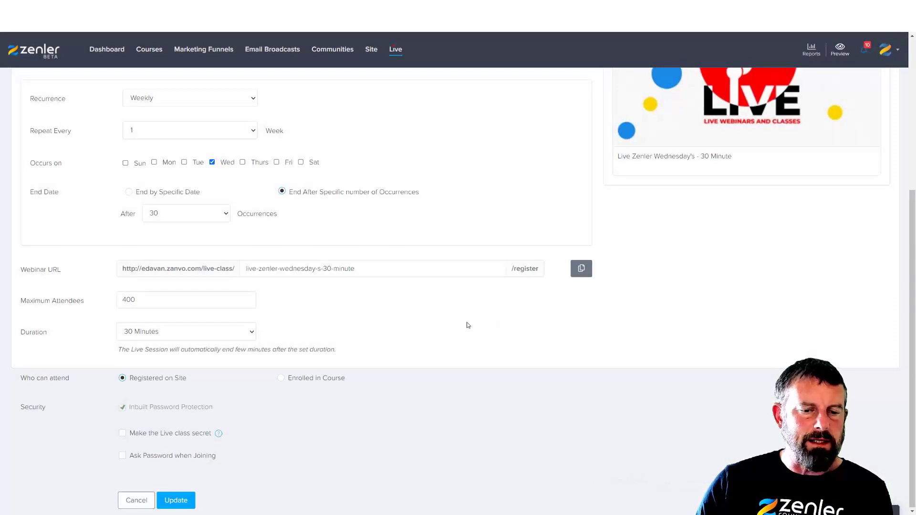
- Review the saved live class details, collapsing the recurrence settings and expanding them again
{"action": "scroll", "coordinate": [467, 322], "scroll_direction": "up", "scroll_amount": 5}
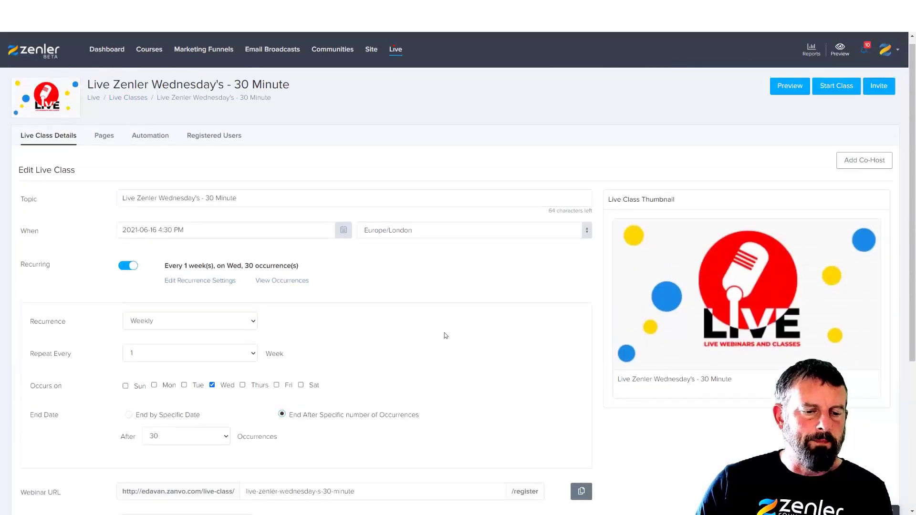
{"action": "scroll", "coordinate": [405, 334], "scroll_direction": "down", "scroll_amount": 3}
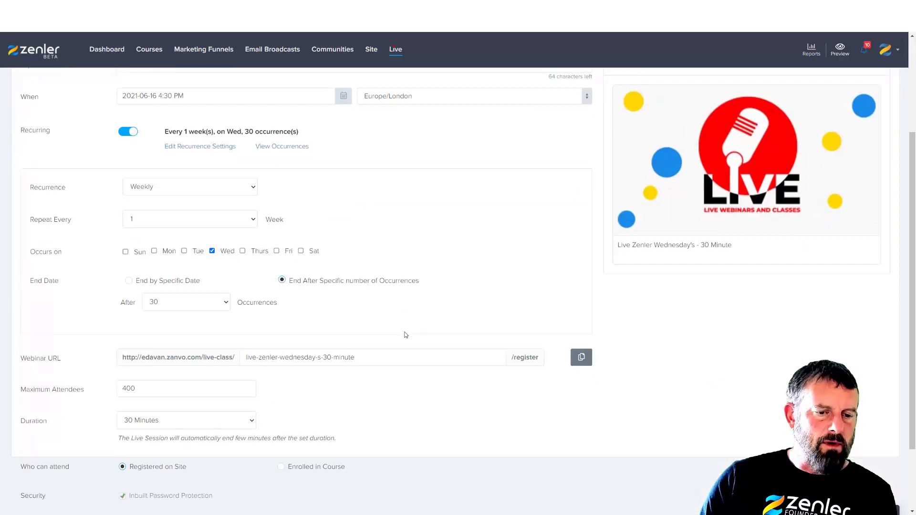
{"action": "scroll", "coordinate": [405, 335], "scroll_direction": "up", "scroll_amount": 3}
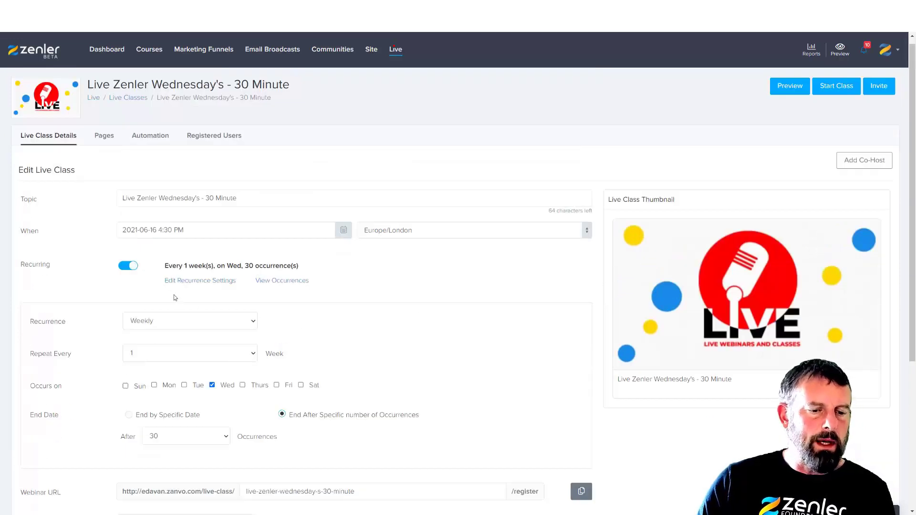
{"action": "left_click", "coordinate": [200, 280]}
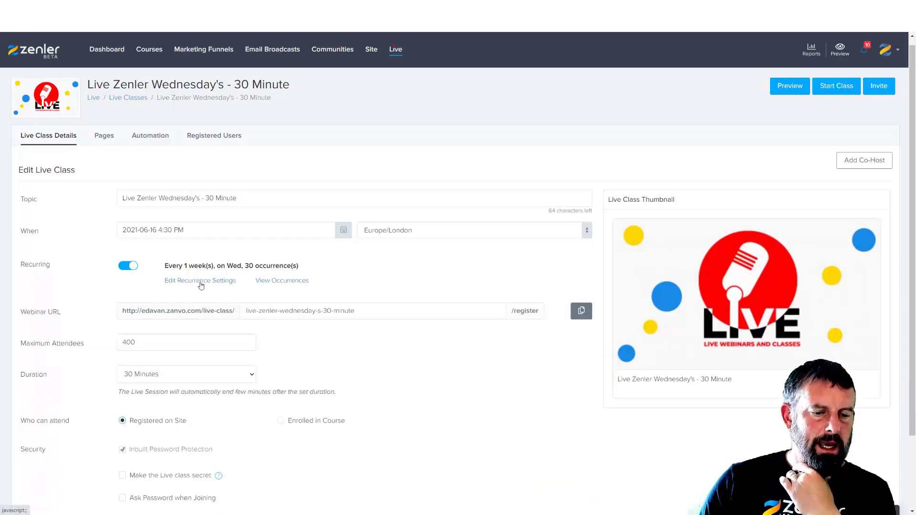
{"action": "left_click", "coordinate": [201, 281]}
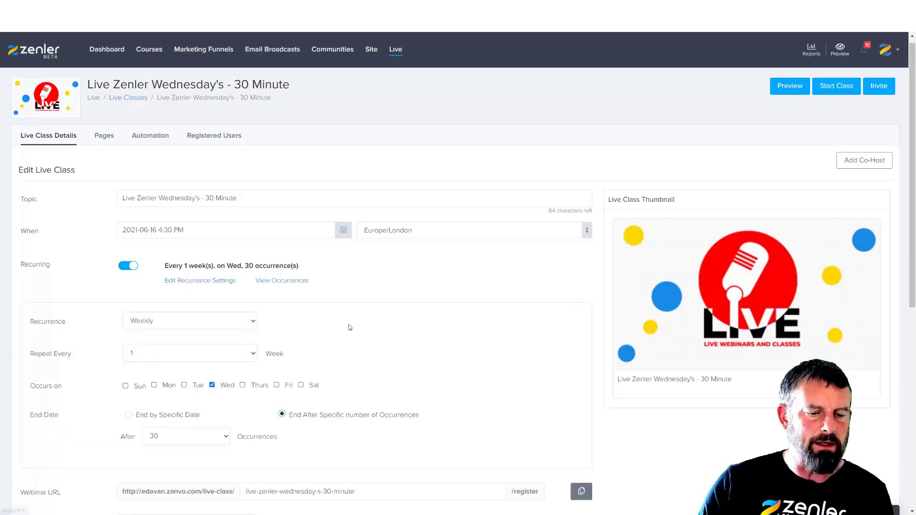
- Delete the 28 Jul 2021 occurrence from the recurrence schedules and save the live class
{"action": "scroll", "coordinate": [350, 327], "scroll_direction": "down", "scroll_amount": 1}
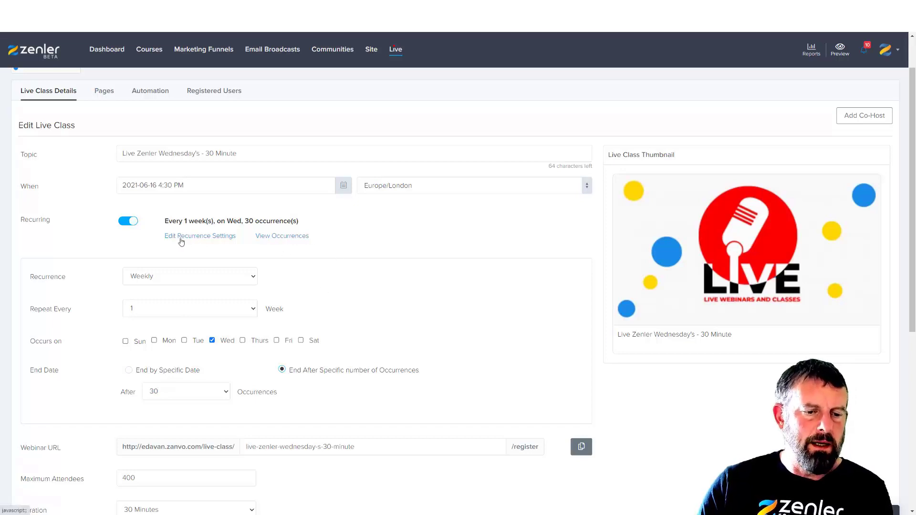
{"action": "left_click", "coordinate": [276, 237]}
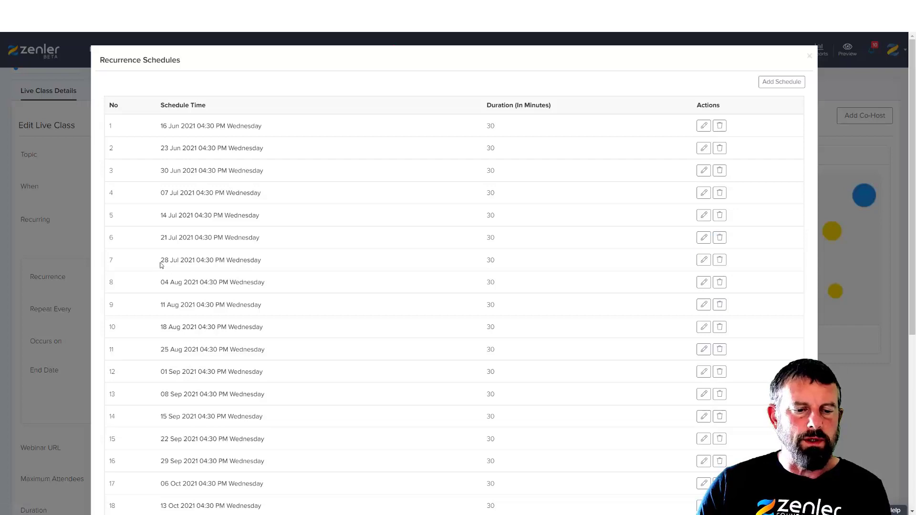
{"action": "left_click_drag", "start_coordinate": [159, 262], "coordinate": [273, 262]}
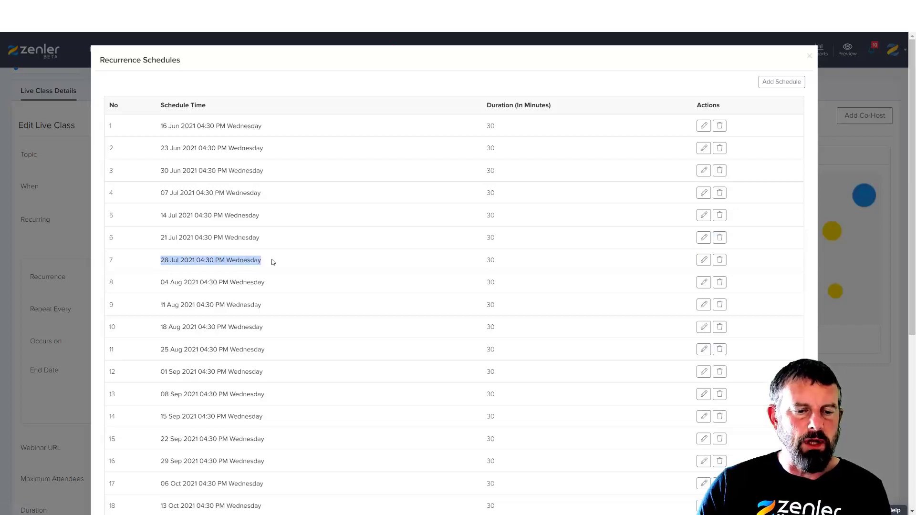
{"action": "left_click", "coordinate": [720, 260]}
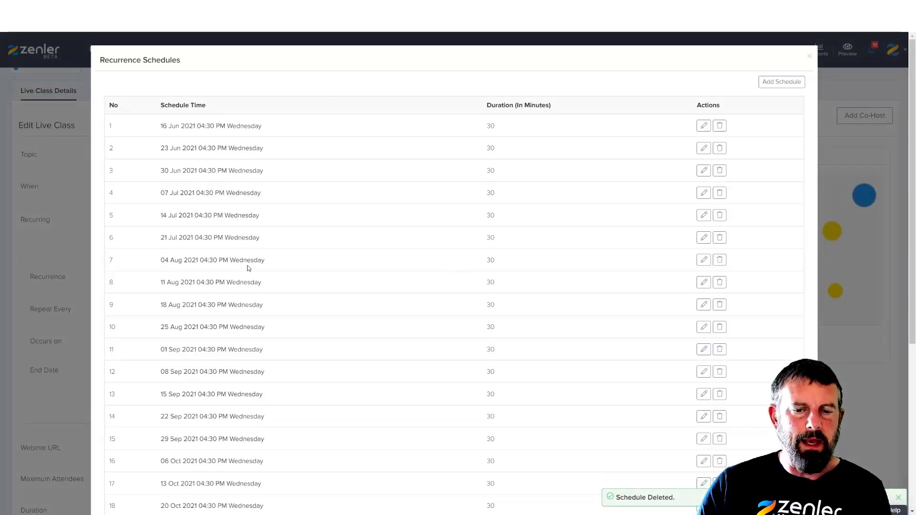
{"action": "left_click", "coordinate": [809, 56]}
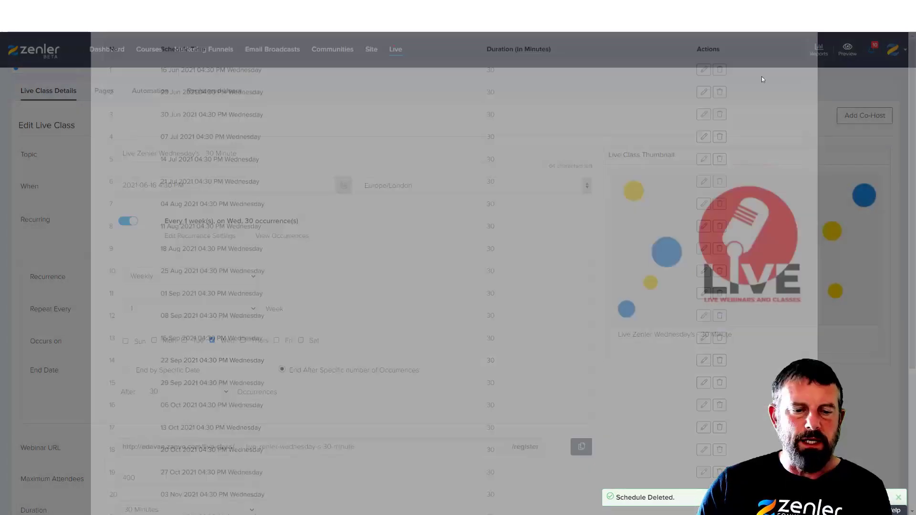
{"action": "scroll", "coordinate": [324, 235], "scroll_direction": "down", "scroll_amount": 5}
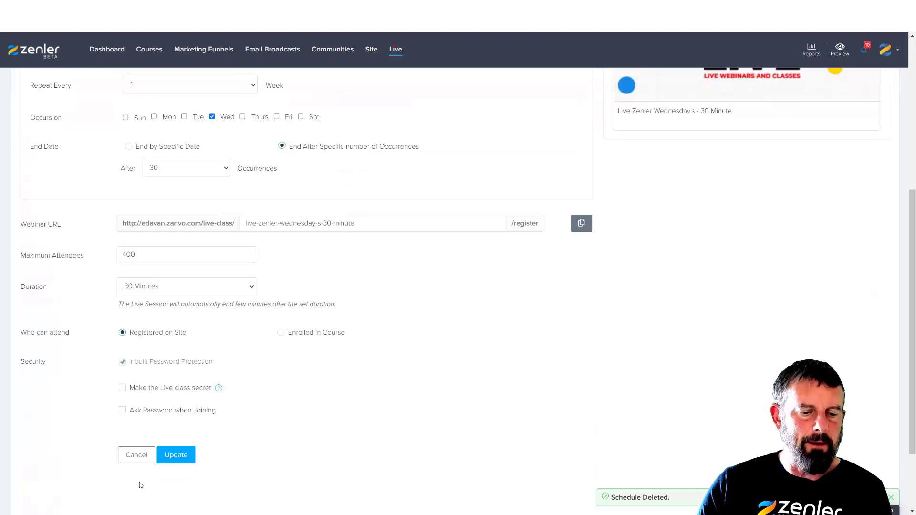
{"action": "left_click", "coordinate": [175, 455]}
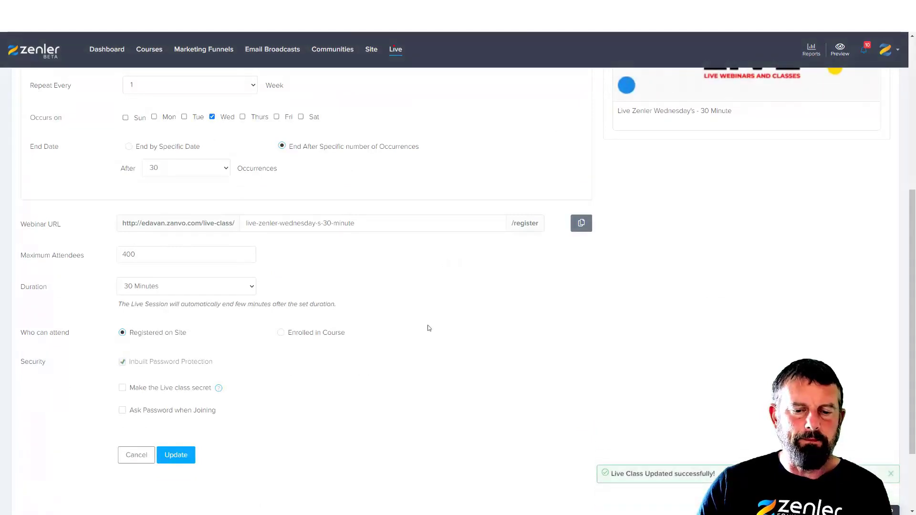
- Reopen the recurrence schedules and check the numbering of the remaining occurrences through to the last one
{"action": "scroll", "coordinate": [441, 321], "scroll_direction": "up", "scroll_amount": 5}
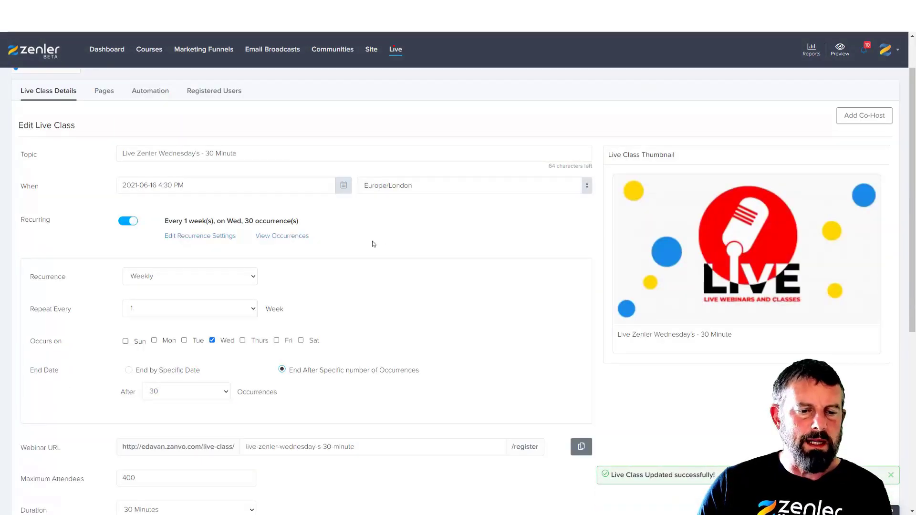
{"action": "left_click", "coordinate": [288, 236]}
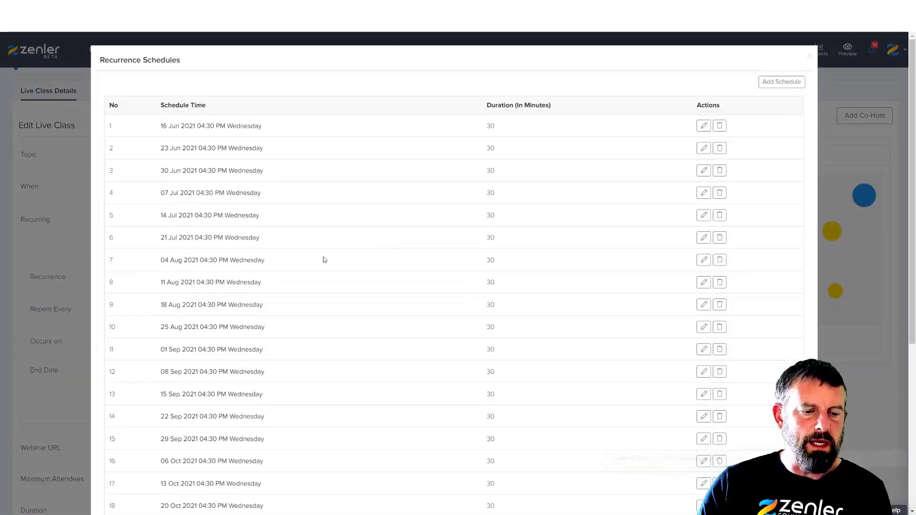
{"action": "scroll", "coordinate": [323, 260], "scroll_direction": "down", "scroll_amount": 5}
{"action": "left_click_drag", "start_coordinate": [110, 494], "coordinate": [133, 494]}
{"action": "scroll", "coordinate": [283, 414], "scroll_direction": "up", "scroll_amount": 5}
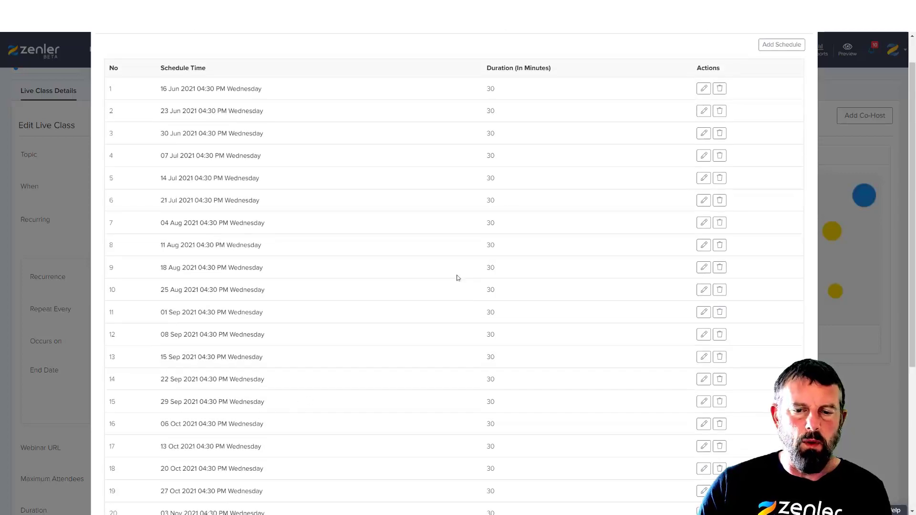
- Reschedule the 21 Jul 2021 occurrence to 5:30 PM with a duration of 1 Hour
{"action": "left_click", "coordinate": [704, 201]}
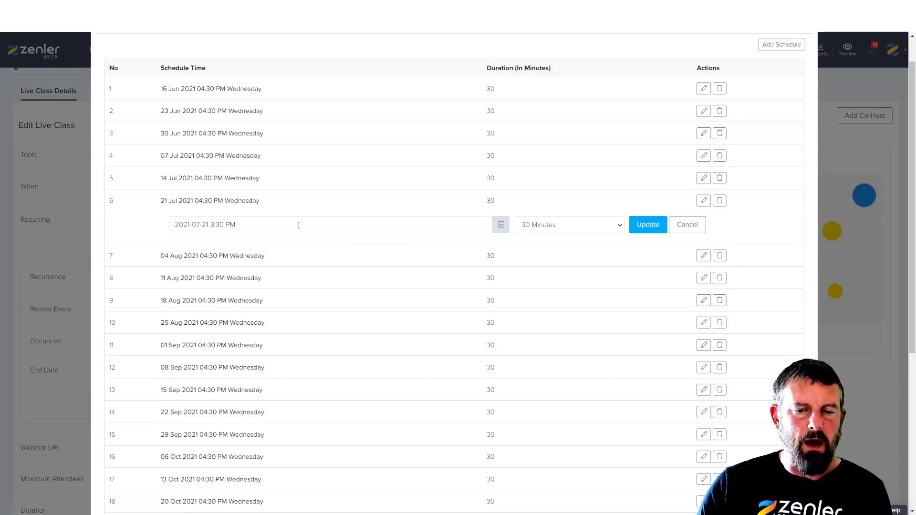
{"action": "left_click", "coordinate": [618, 230]}
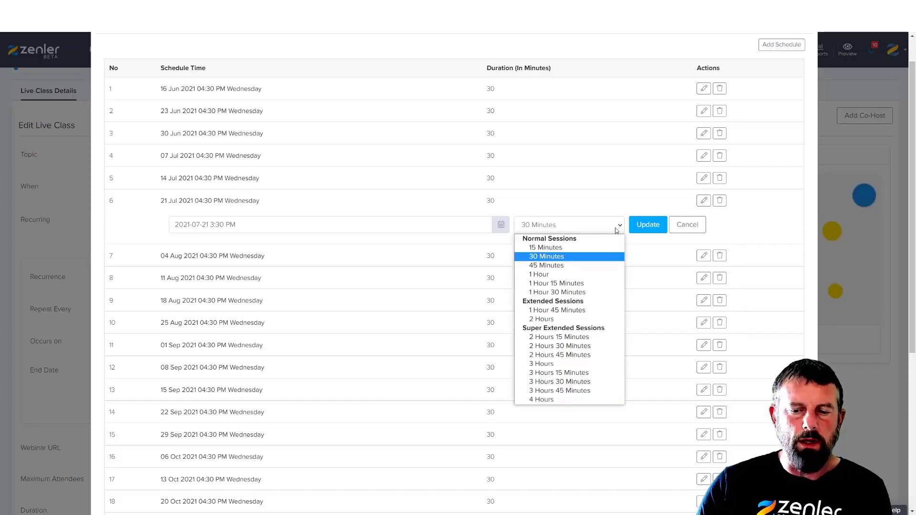
{"action": "left_click", "coordinate": [559, 275]}
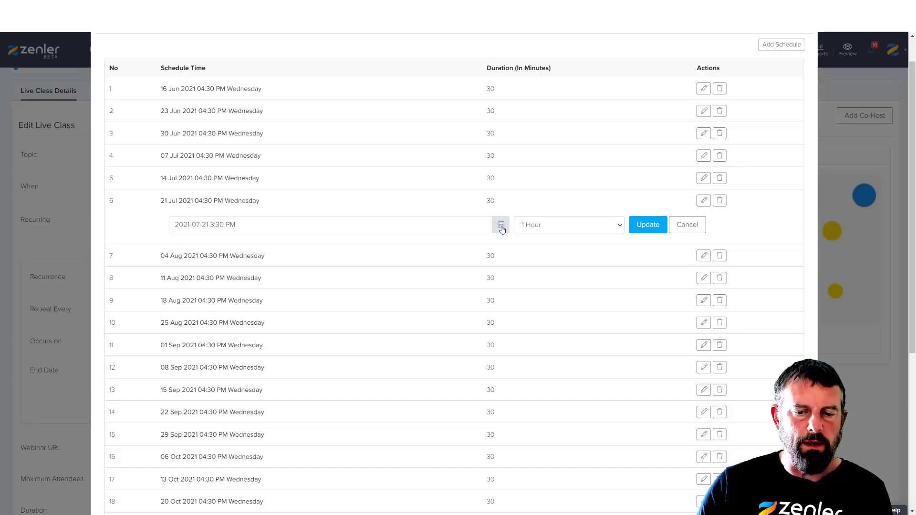
{"action": "left_click", "coordinate": [213, 225]}
{"action": "type", "text": "2"}
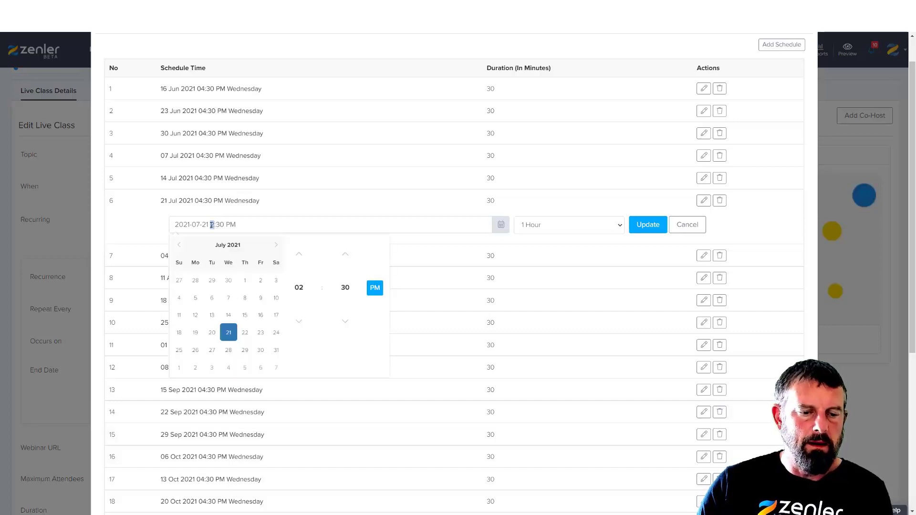
{"action": "left_click", "coordinate": [299, 292]}
{"action": "left_click", "coordinate": [324, 291]}
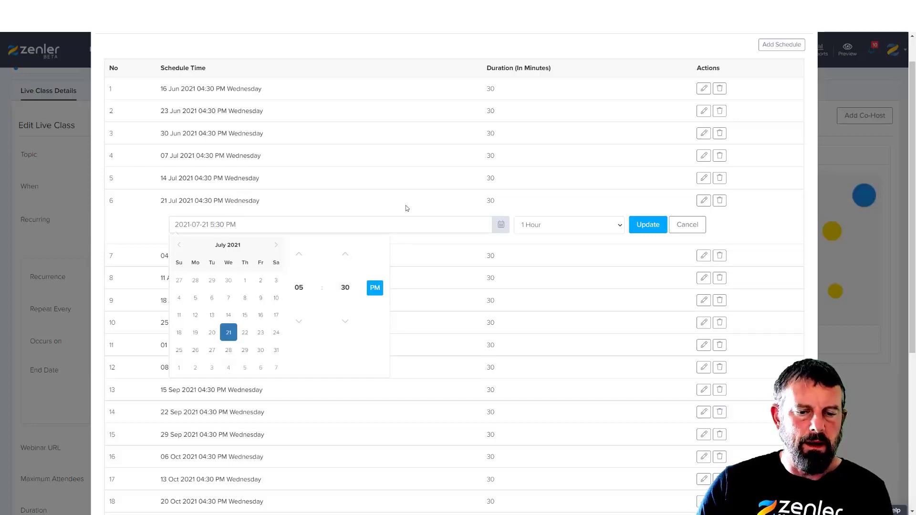
{"action": "left_click", "coordinate": [648, 224]}
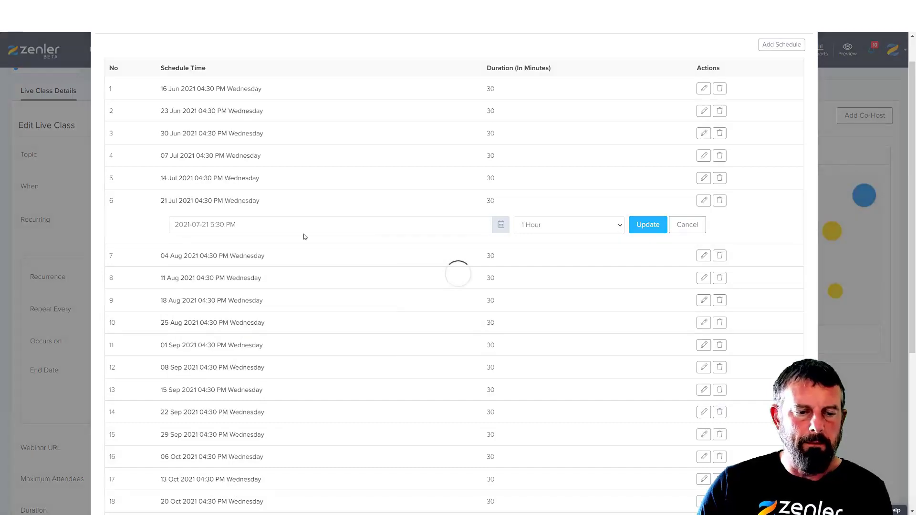
{"action": "left_click_drag", "start_coordinate": [196, 201], "coordinate": [224, 200]}
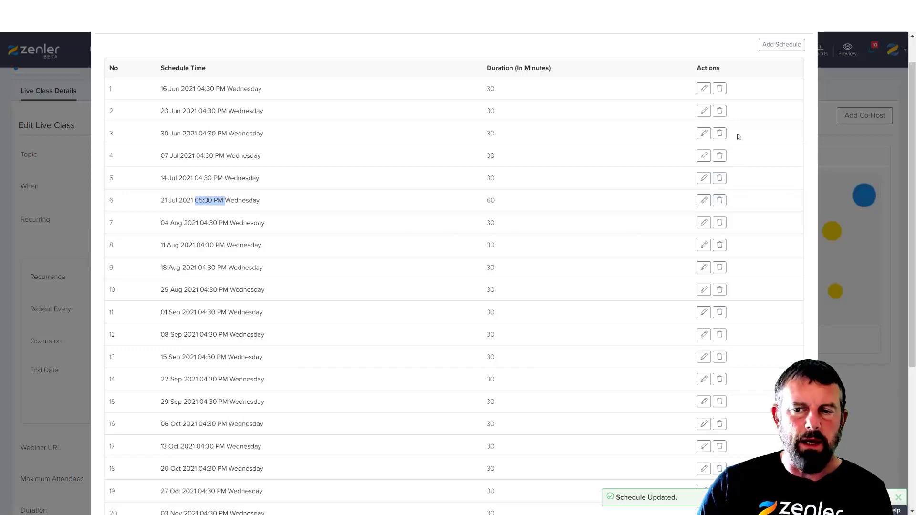
{"action": "scroll", "coordinate": [793, 105], "scroll_direction": "up", "scroll_amount": 1}
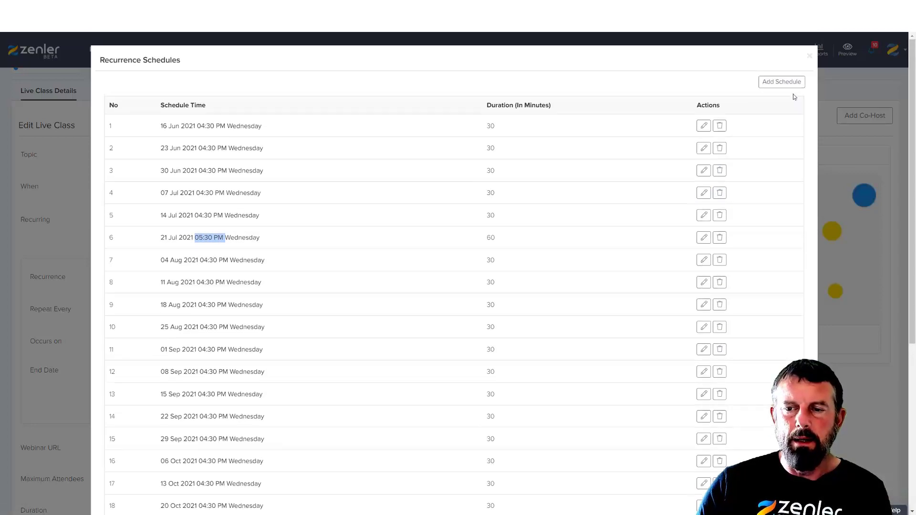
- Close the recurrence schedules and save the live class with the rescheduled occurrence
{"action": "left_click", "coordinate": [809, 57]}
{"action": "scroll", "coordinate": [405, 293], "scroll_direction": "down", "scroll_amount": 6}
{"action": "left_click", "coordinate": [186, 412]}
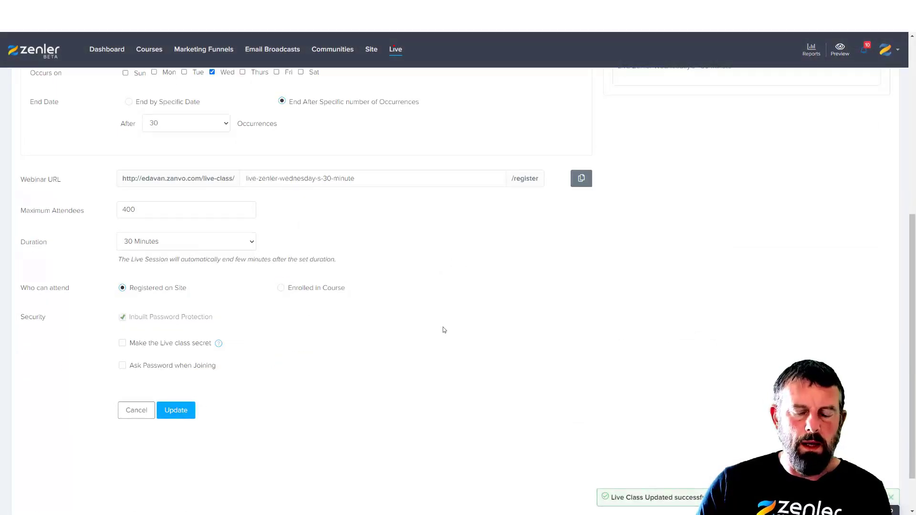
{"action": "scroll", "coordinate": [444, 330], "scroll_direction": "up", "scroll_amount": 5}
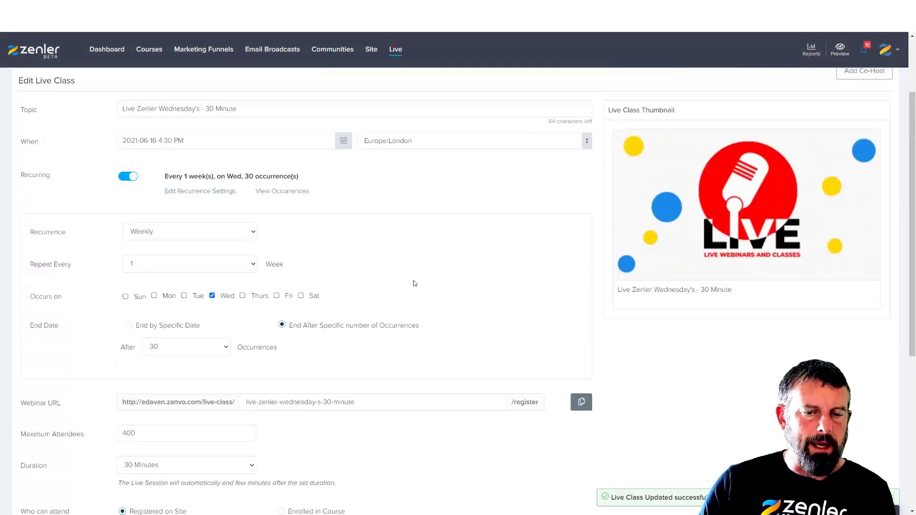
{"action": "scroll", "coordinate": [458, 294], "scroll_direction": "up", "scroll_amount": 2}
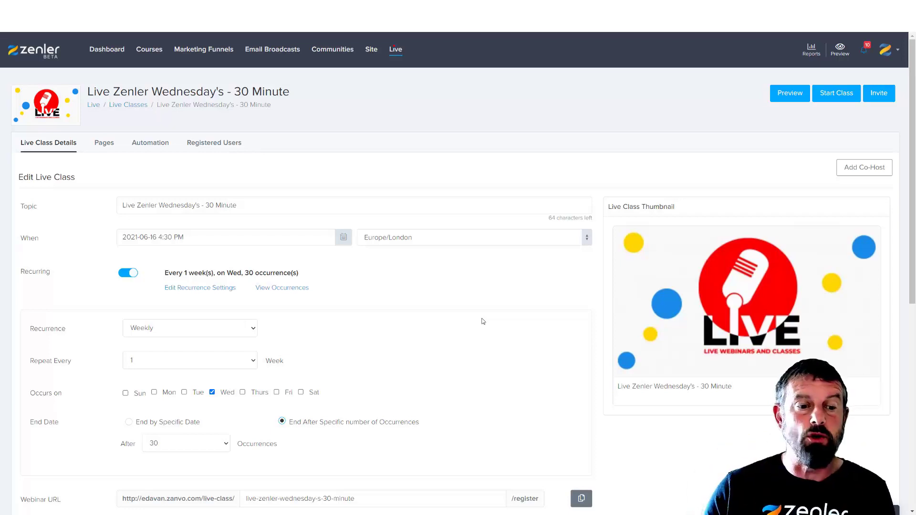
- Open the Live Class Registration Email from the Register Mail Sequence automation and view its mail content
{"action": "left_click", "coordinate": [153, 147]}
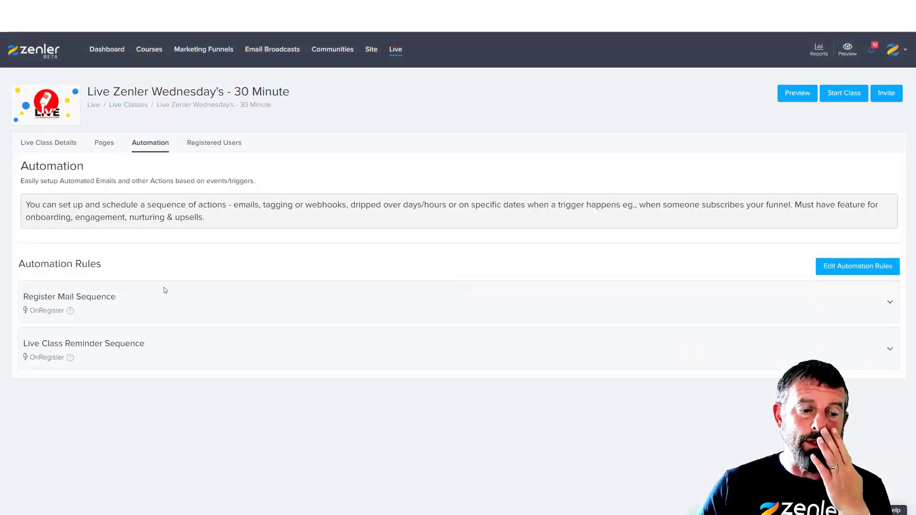
{"action": "left_click", "coordinate": [150, 310]}
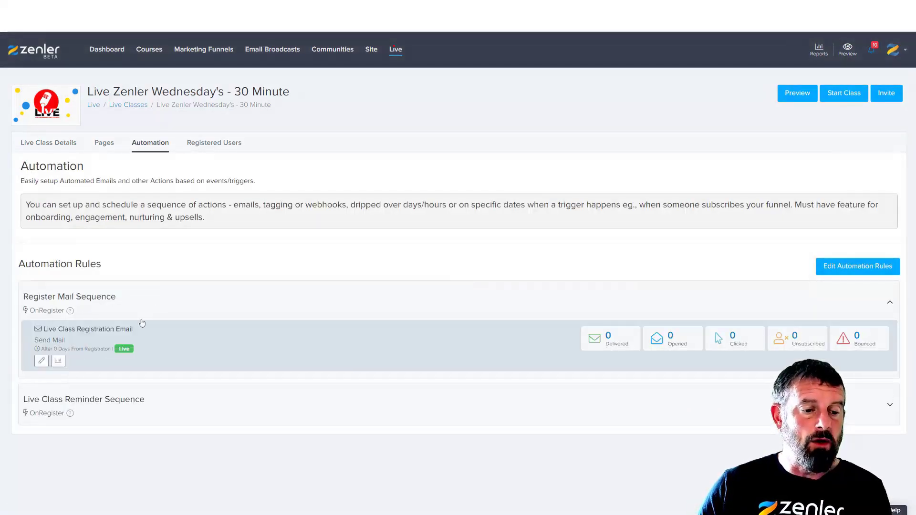
{"action": "left_click", "coordinate": [53, 363]}
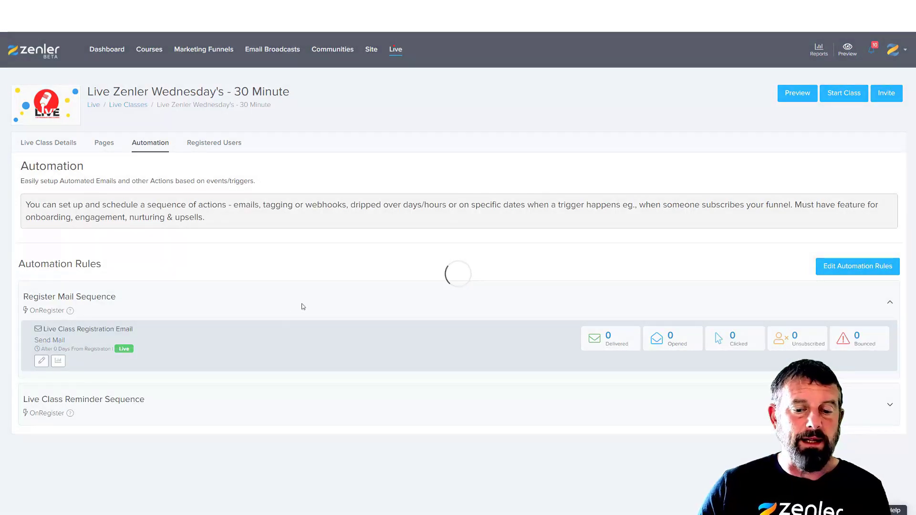
{"action": "scroll", "coordinate": [503, 423], "scroll_direction": "down", "scroll_amount": 2}
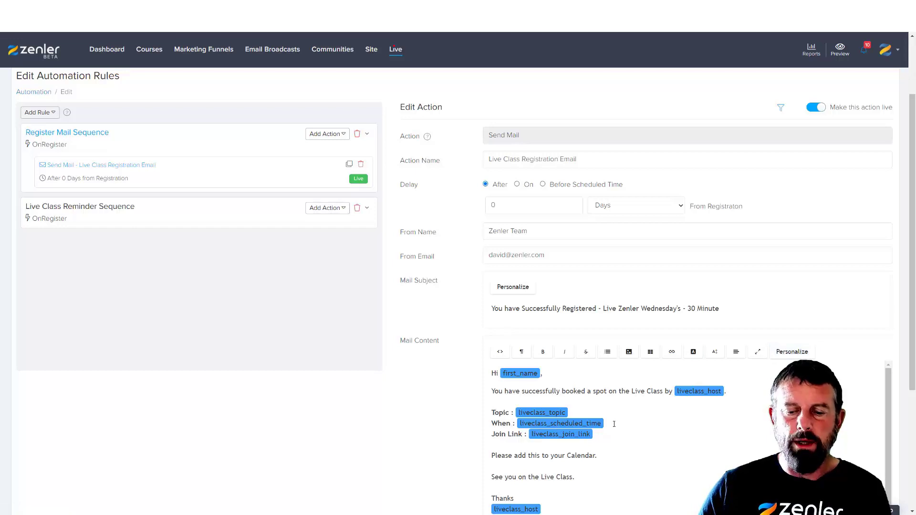
- Try adding "on the 16th" after the scheduled time in the registration email, and remove it again
{"action": "left_click", "coordinate": [666, 425]}
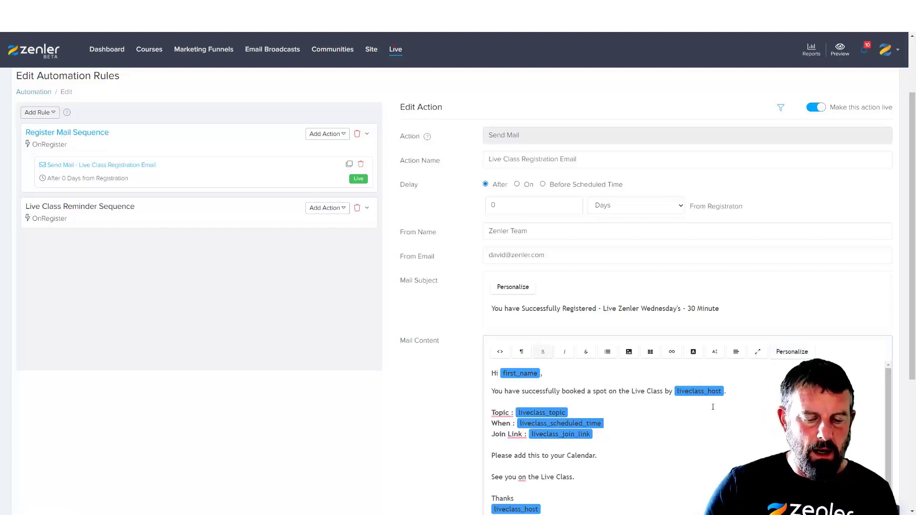
{"action": "type", "text": "on the 1"}
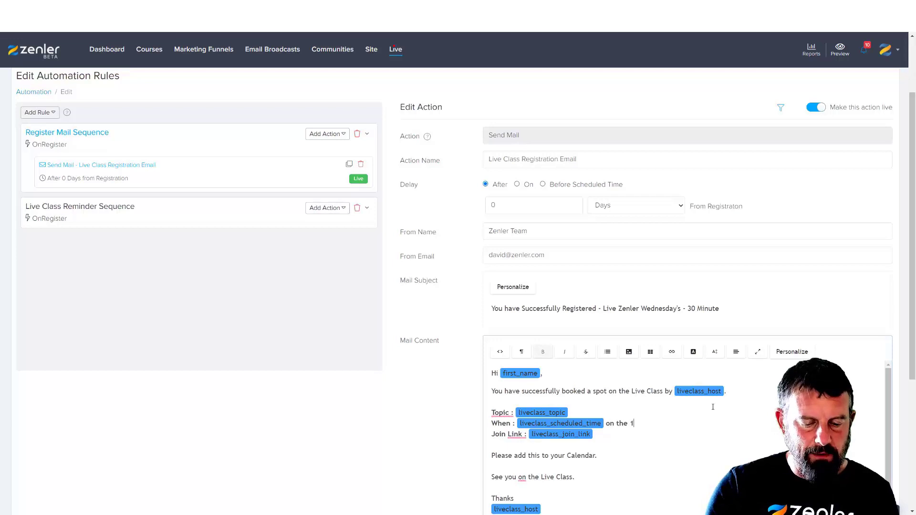
{"action": "type", "text": "6th"}
{"action": "left_click_drag", "start_coordinate": [647, 423], "coordinate": [619, 427]}
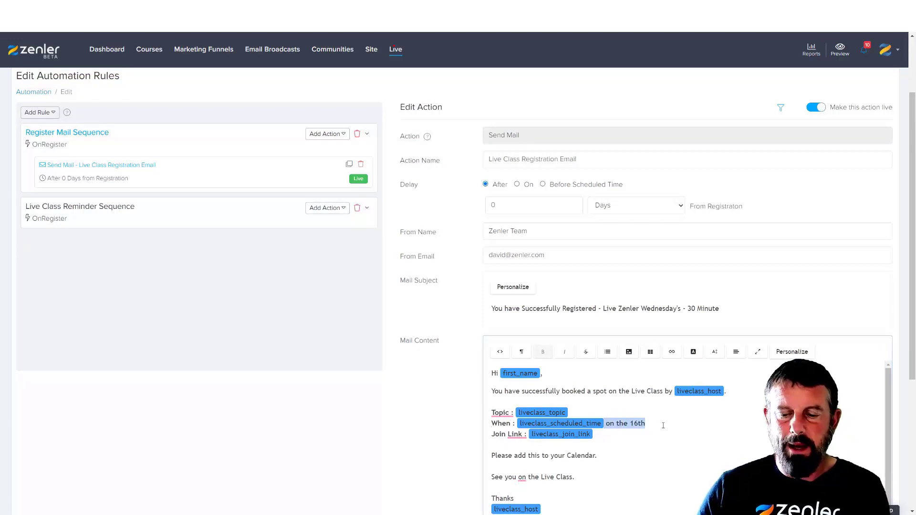
{"action": "key", "text": "BackSpace"}
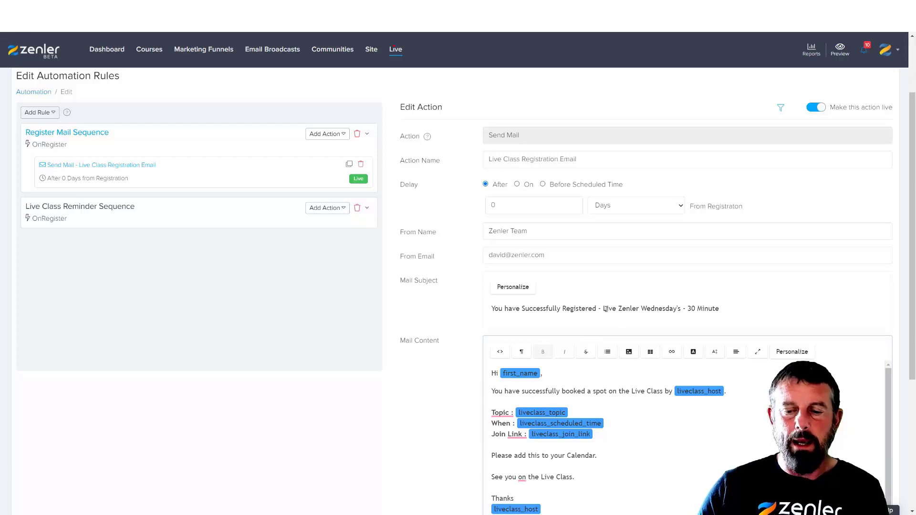
- Review the class title in the registration email's subject and the calendar line in its content
{"action": "left_click_drag", "start_coordinate": [603, 308], "coordinate": [721, 311]}
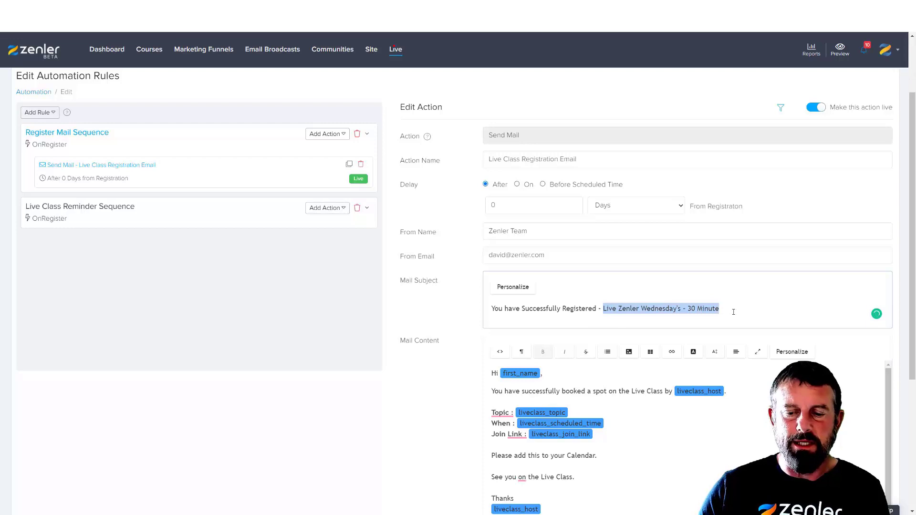
{"action": "left_click", "coordinate": [733, 312]}
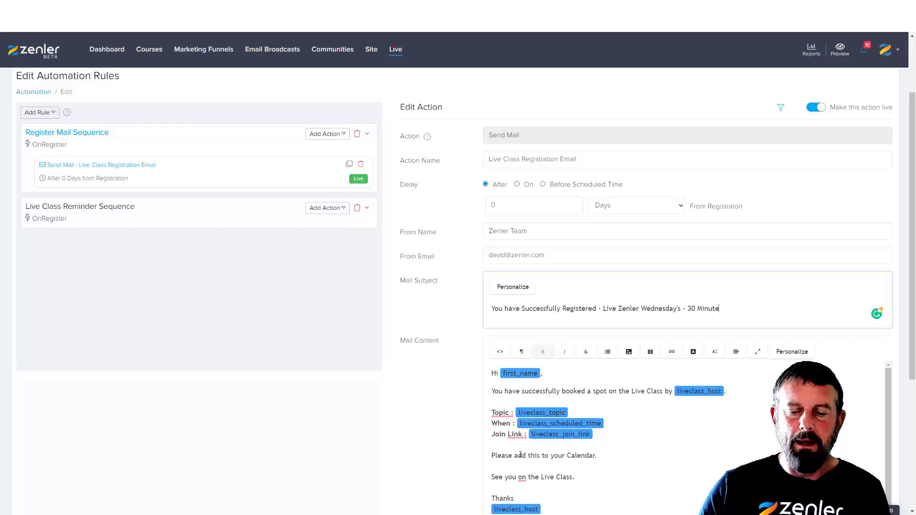
{"action": "left_click_drag", "start_coordinate": [492, 457], "coordinate": [598, 457]}
{"action": "key", "text": "Right"}
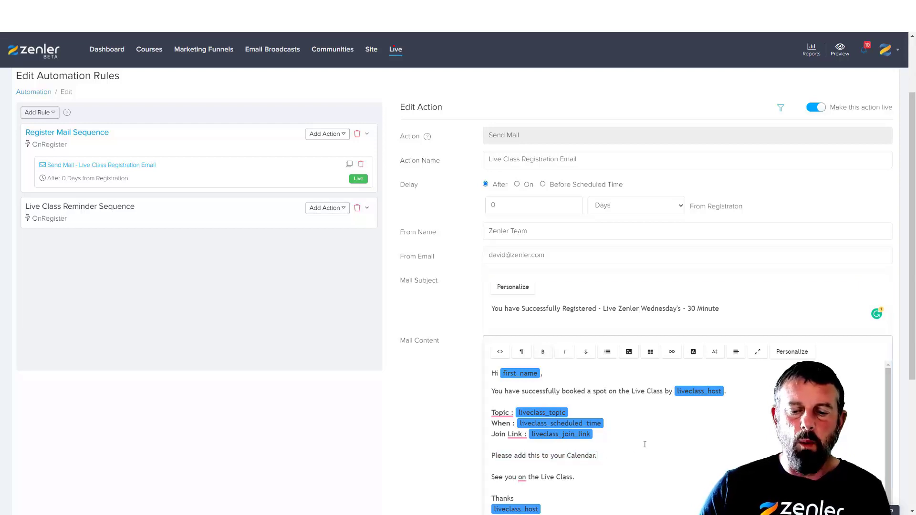
- Leave the registration email without saving and examine the 1 Hour Before and 1 Day Before emails in the Live Class Reminder Sequence
{"action": "left_click", "coordinate": [148, 219]}
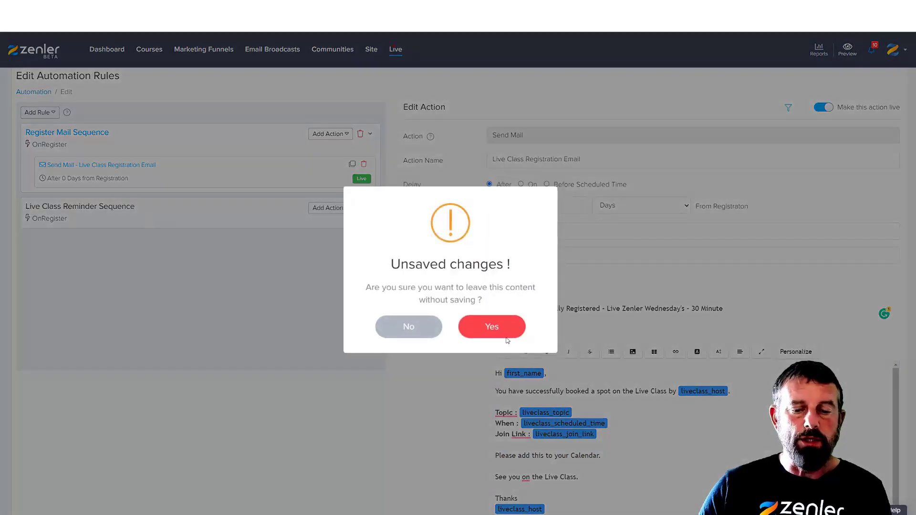
{"action": "left_click", "coordinate": [407, 326]}
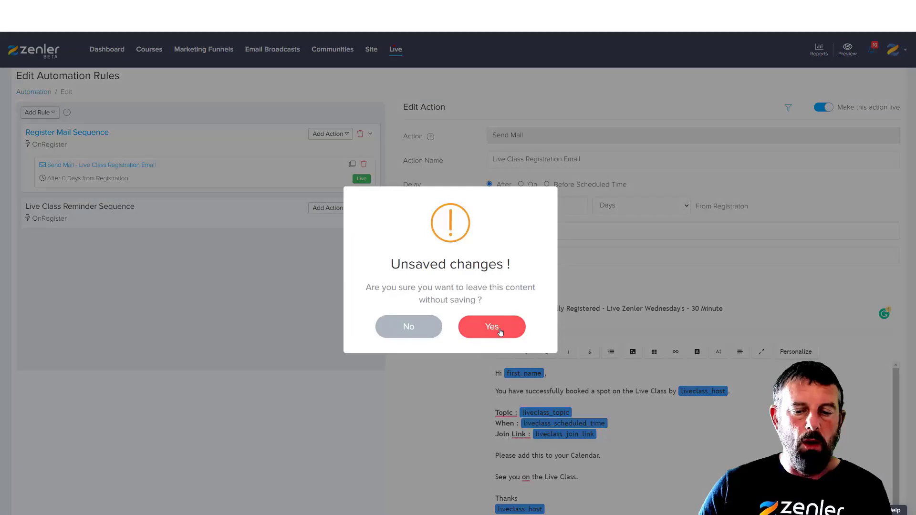
{"action": "left_click", "coordinate": [490, 326]}
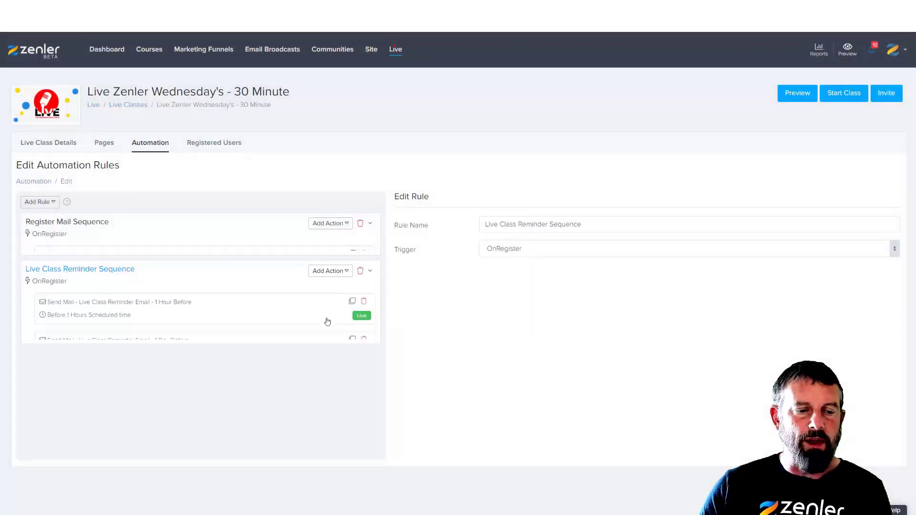
{"action": "left_click", "coordinate": [199, 301]}
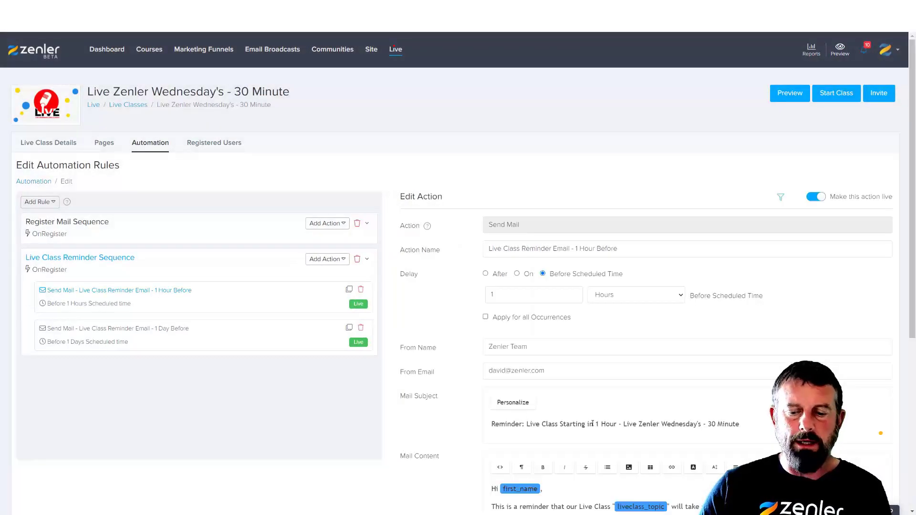
{"action": "left_click_drag", "start_coordinate": [683, 425], "coordinate": [739, 424]}
{"action": "scroll", "coordinate": [693, 452], "scroll_direction": "down", "scroll_amount": 3}
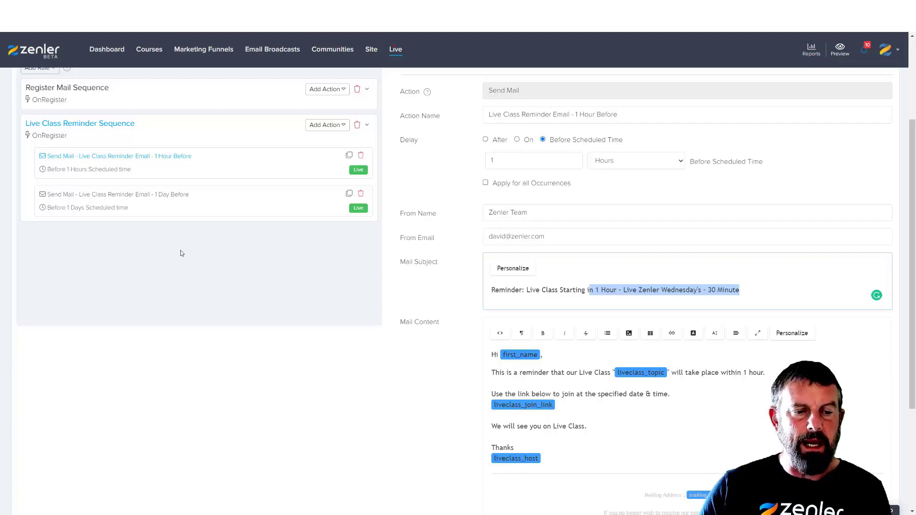
{"action": "left_click", "coordinate": [187, 199]}
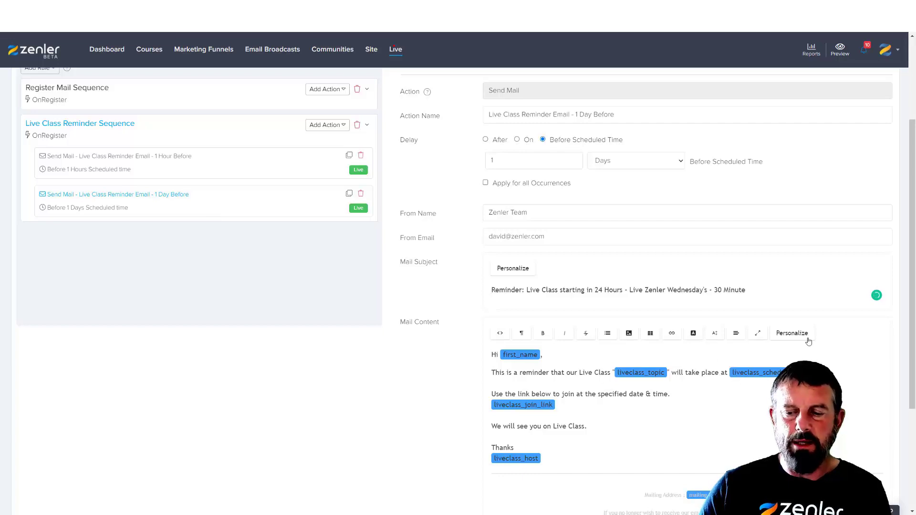
{"action": "scroll", "coordinate": [701, 388], "scroll_direction": "up", "scroll_amount": 3}
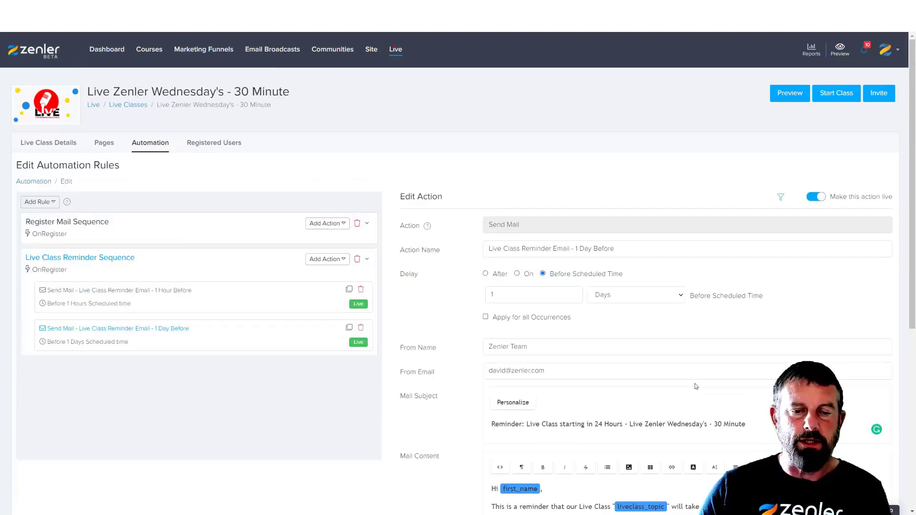
- Apply the 1 Hour Before reminder email to all occurrences and save the action
{"action": "left_click", "coordinate": [342, 297]}
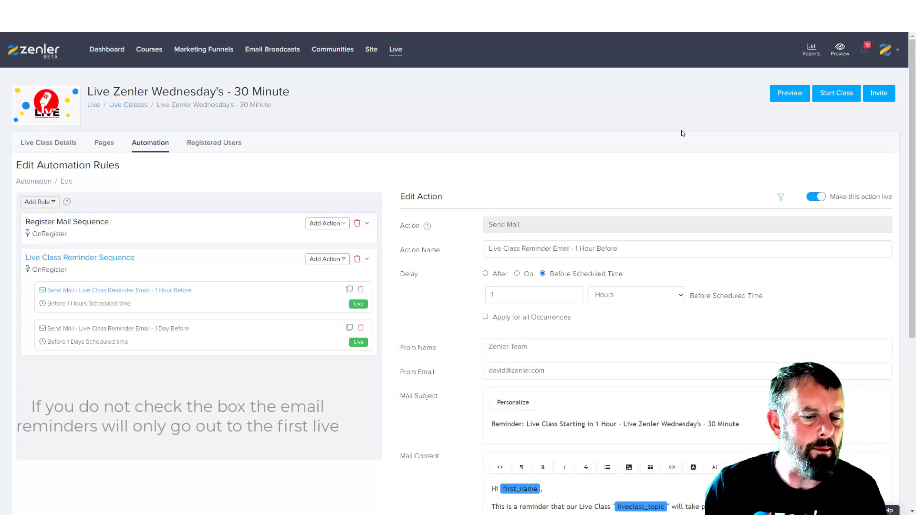
{"action": "left_click", "coordinate": [486, 318]}
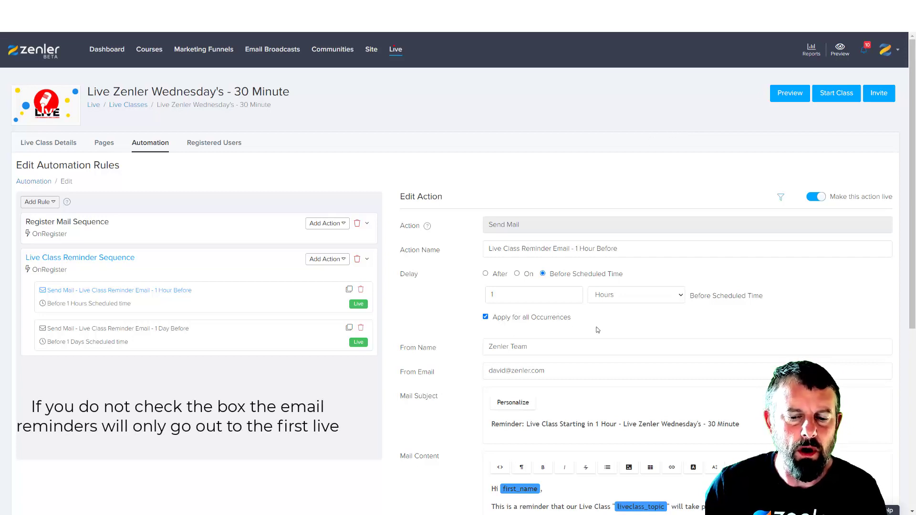
{"action": "scroll", "coordinate": [598, 330], "scroll_direction": "down", "scroll_amount": 3}
{"action": "scroll", "coordinate": [664, 430], "scroll_direction": "down", "scroll_amount": 2}
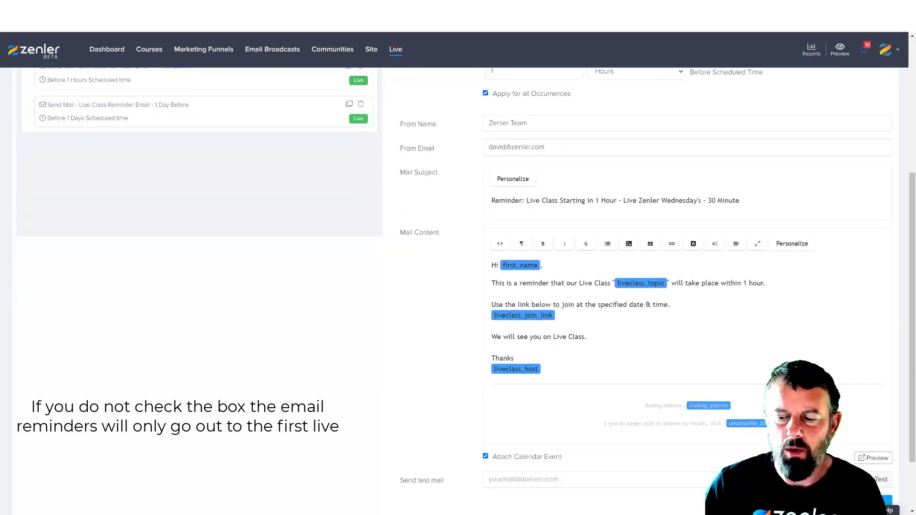
{"action": "left_click", "coordinate": [882, 501]}
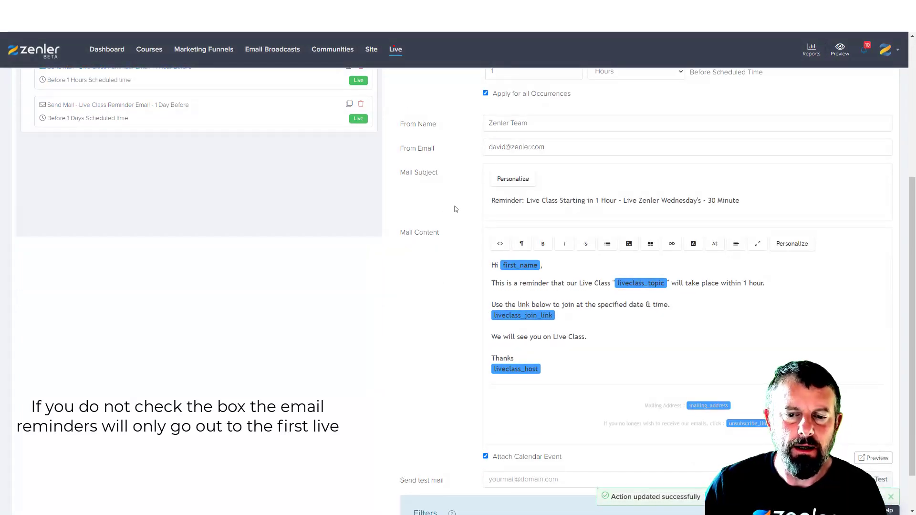
- Apply the 1 Day Before reminder email to all occurrences and save the action
{"action": "left_click", "coordinate": [166, 206]}
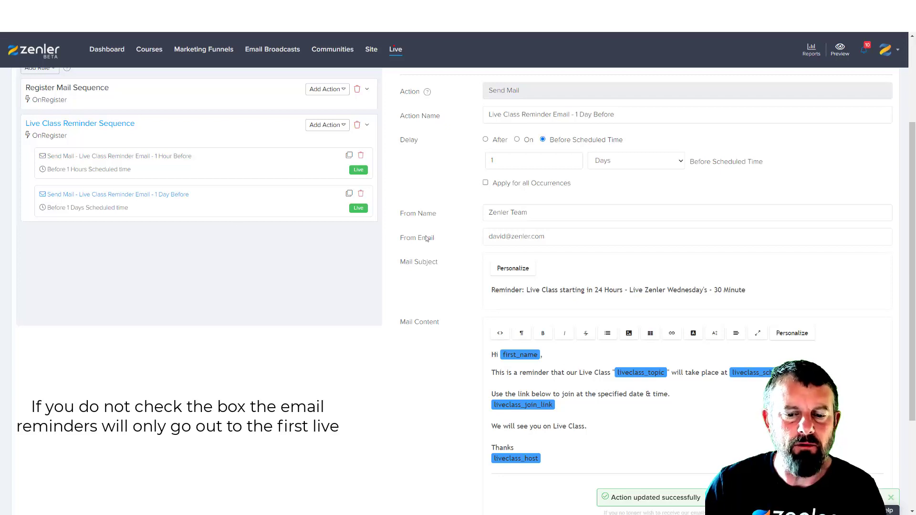
{"action": "left_click", "coordinate": [486, 182]}
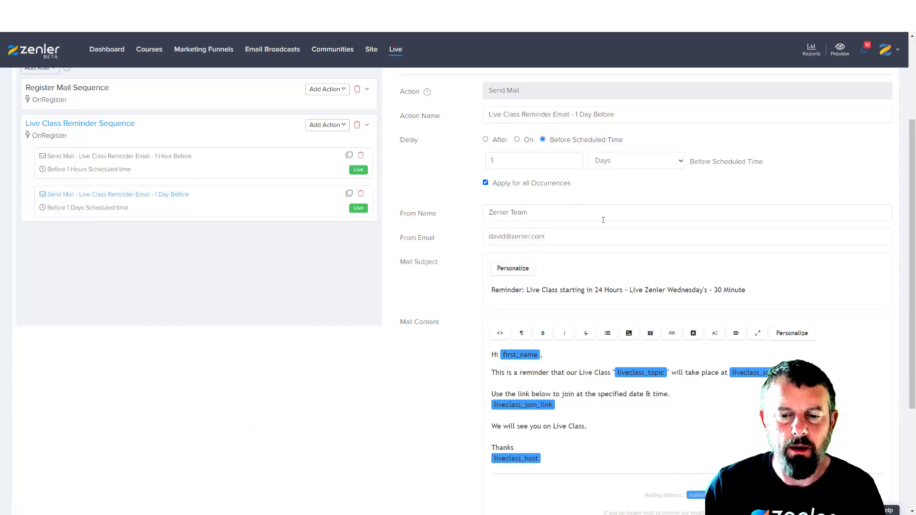
{"action": "scroll", "coordinate": [696, 467], "scroll_direction": "down", "scroll_amount": 2}
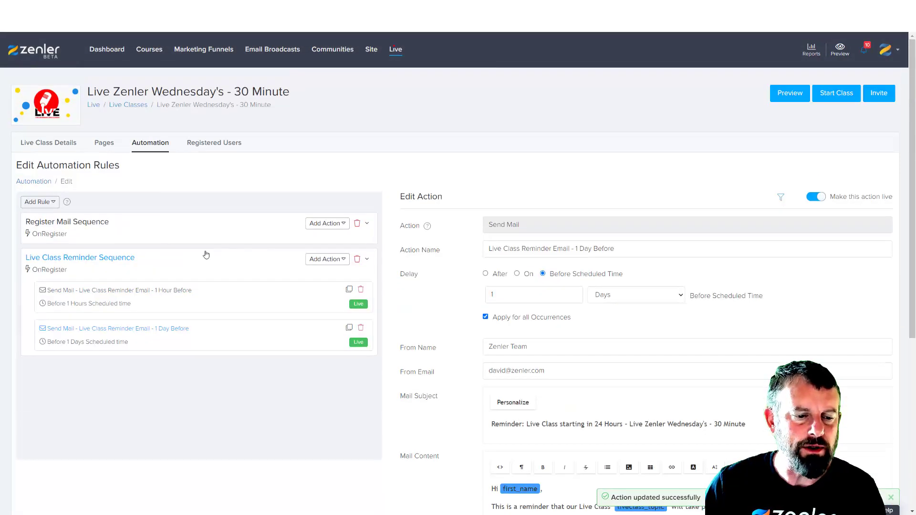
- Check the delay settings of the registration email and the all-occurrences option of both reminder emails
{"action": "left_click", "coordinate": [182, 243]}
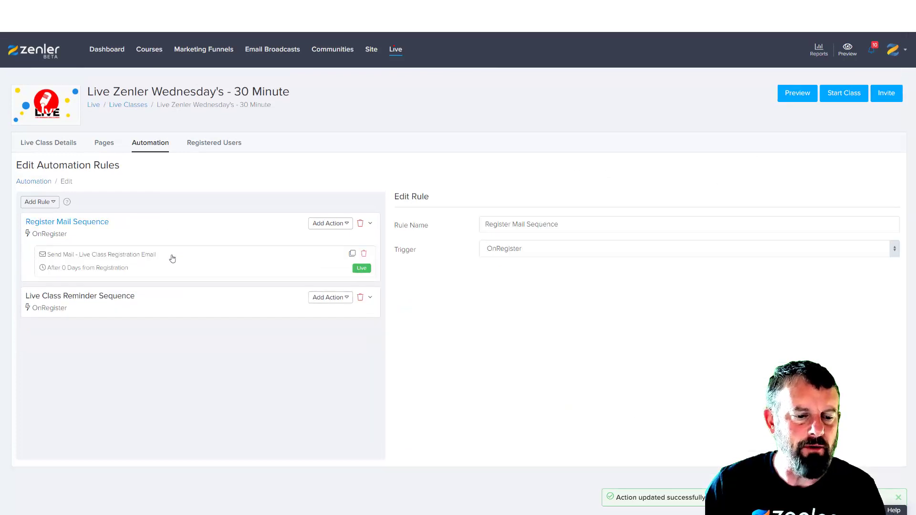
{"action": "left_click", "coordinate": [171, 258]}
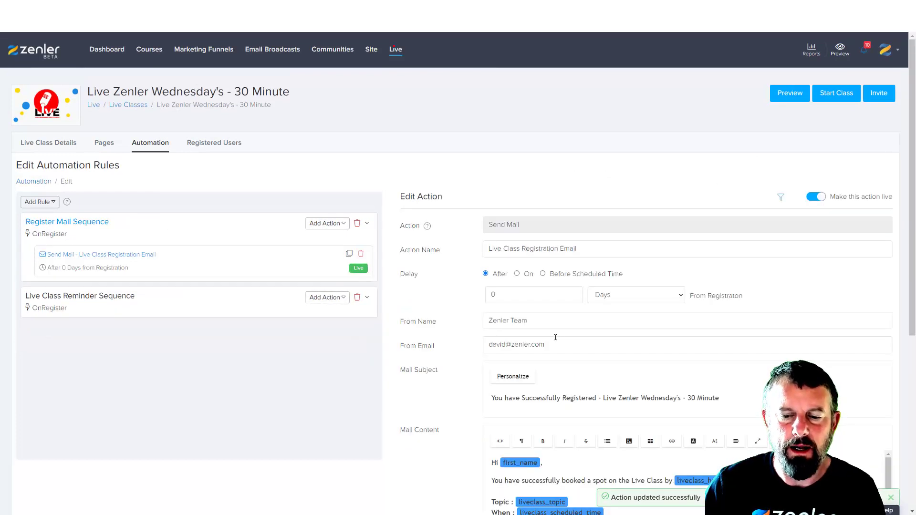
{"action": "left_click", "coordinate": [136, 308]}
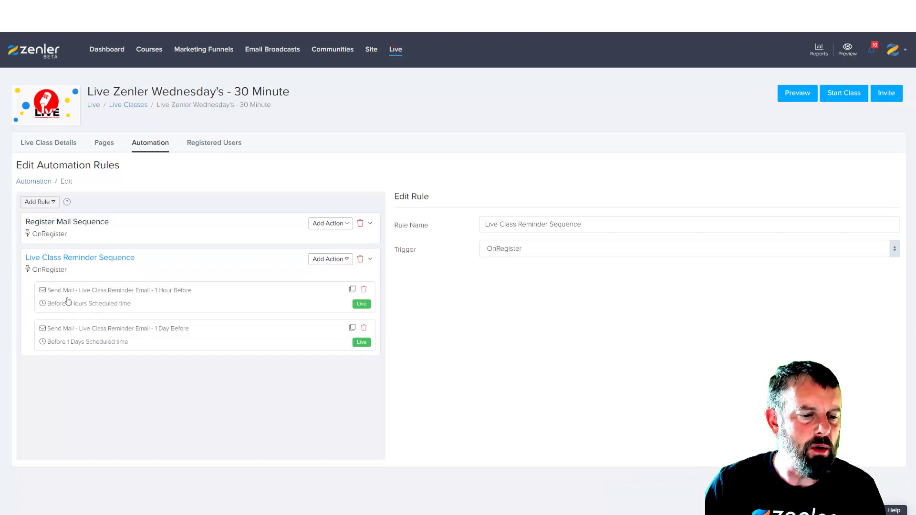
{"action": "left_click", "coordinate": [119, 303]}
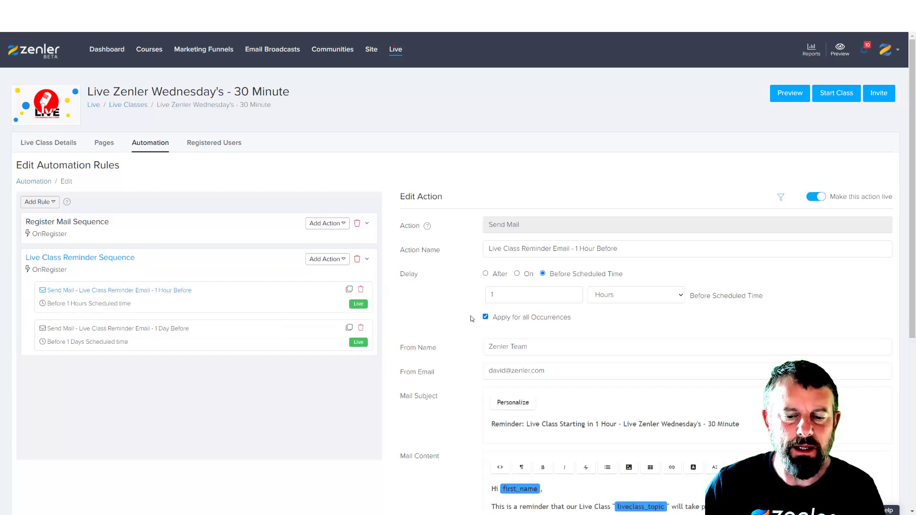
{"action": "left_click", "coordinate": [236, 345]}
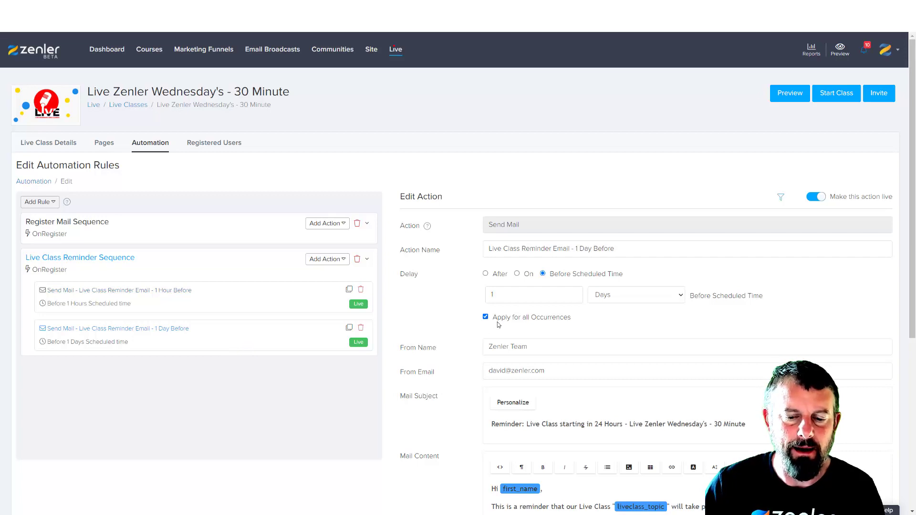
- Preview the live class's register page from its Live Class Pages funnel
{"action": "left_click", "coordinate": [104, 142]}
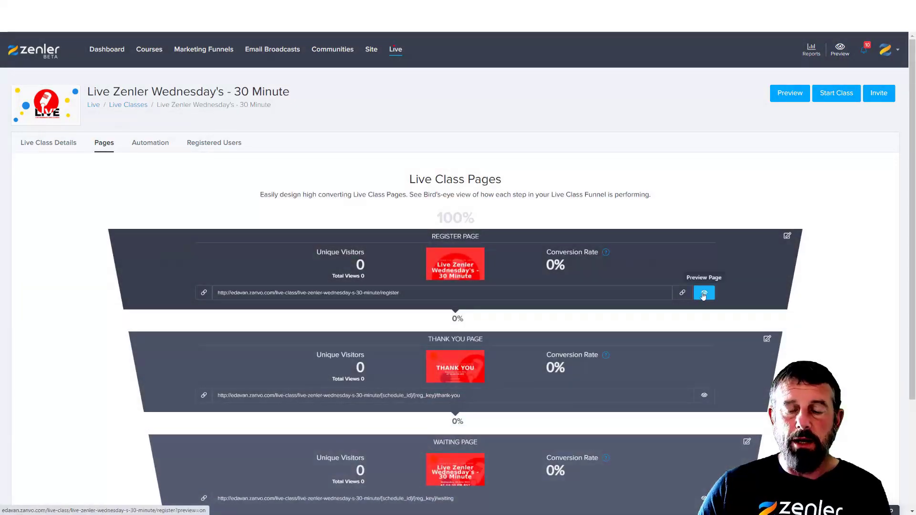
{"action": "left_click", "coordinate": [703, 294]}
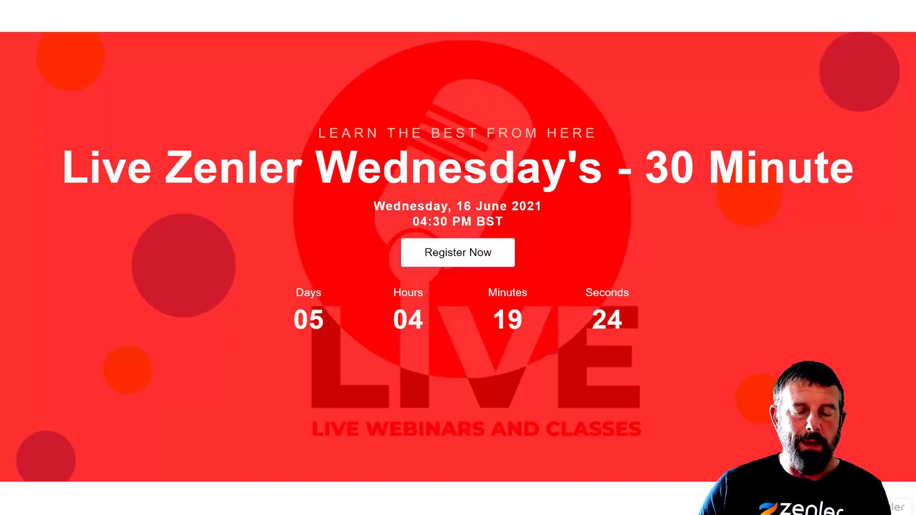
- Close the register page preview, save the live class and return to the list of live classes
{"action": "key", "text": "ctrl+w"}
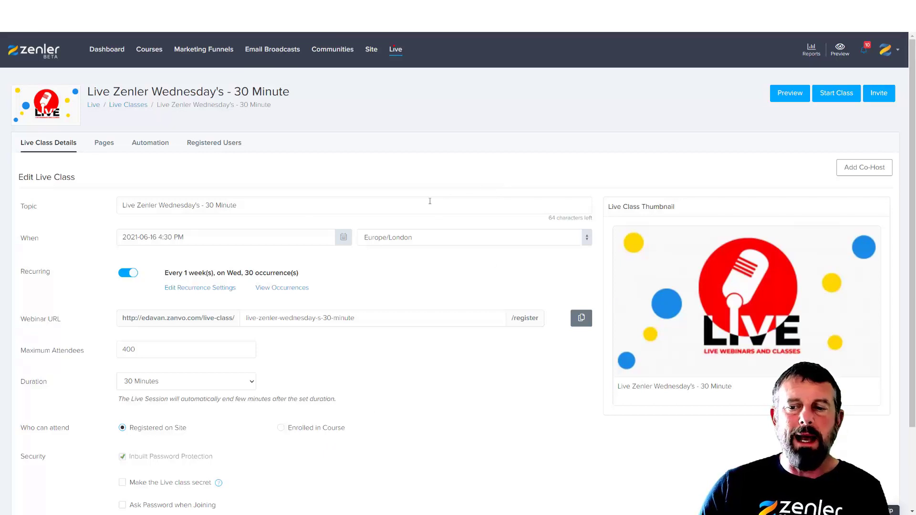
{"action": "scroll", "coordinate": [468, 351], "scroll_direction": "down", "scroll_amount": 2}
{"action": "left_click", "coordinate": [163, 450]}
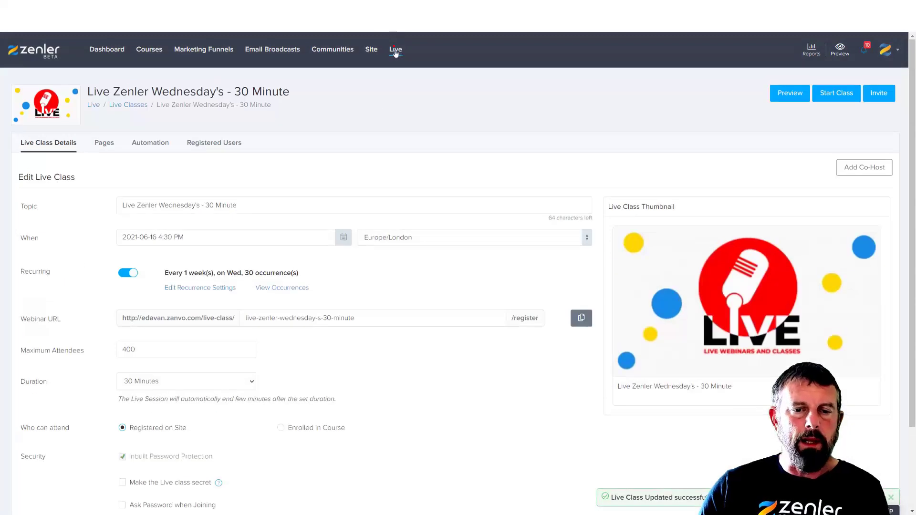
{"action": "left_click", "coordinate": [395, 49]}
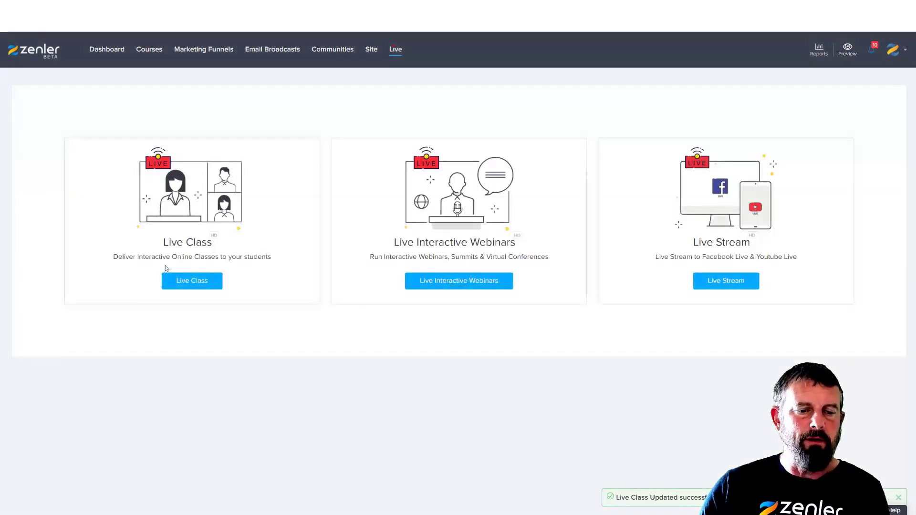
{"action": "left_click", "coordinate": [192, 283]}
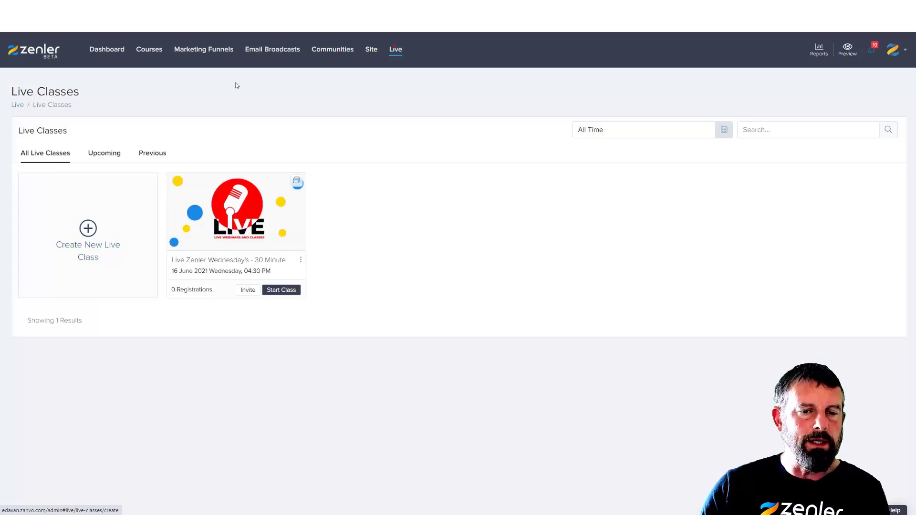
- Start creating a new live interactive webinar and turn on its recurring option
{"action": "left_click", "coordinate": [398, 53]}
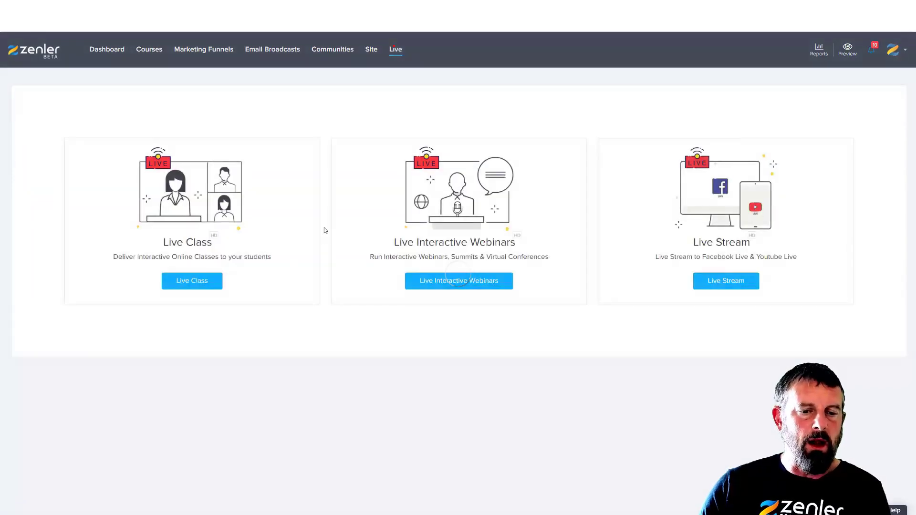
{"action": "left_click", "coordinate": [458, 281]}
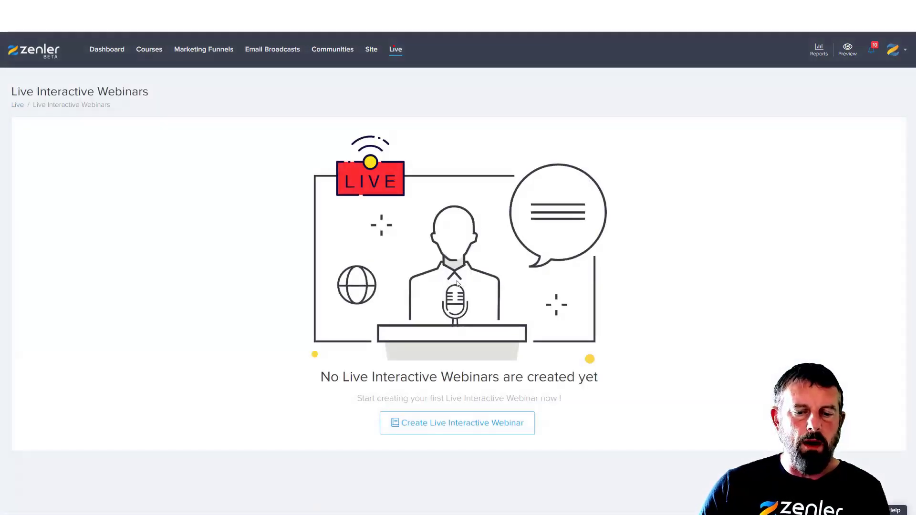
{"action": "left_click", "coordinate": [454, 424]}
{"action": "left_click", "coordinate": [139, 256]}
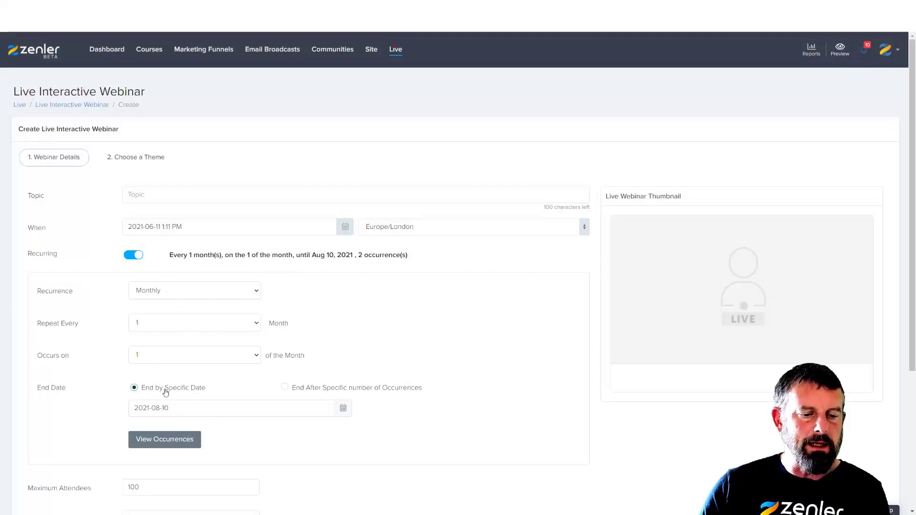
- Set the webinar's recurrence to Weekly, repeating every 1 week on Wednesday only
{"action": "left_click", "coordinate": [257, 323]}
{"action": "left_click", "coordinate": [366, 334]}
{"action": "left_click", "coordinate": [237, 291]}
{"action": "left_click", "coordinate": [161, 313]}
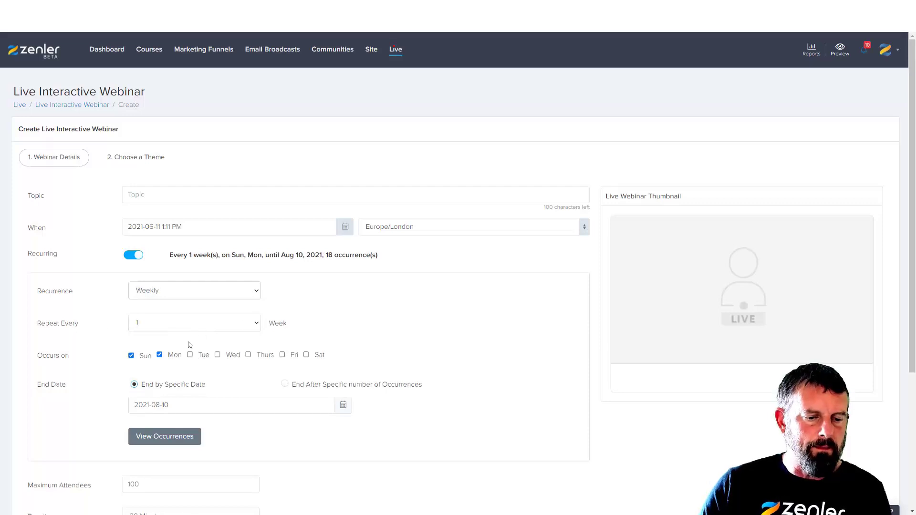
{"action": "left_click", "coordinate": [217, 354]}
{"action": "left_click", "coordinate": [133, 357]}
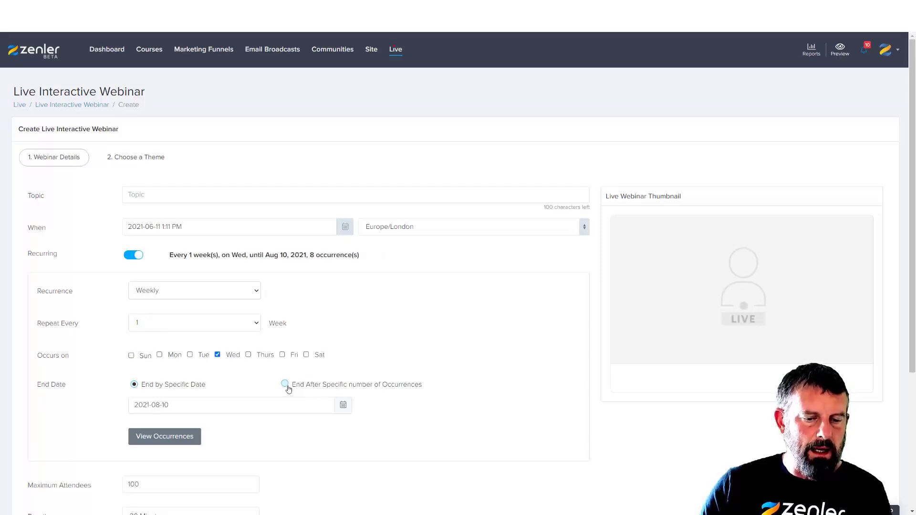
- End the webinar's recurrence after 30 occurrences instead of on a specific date
{"action": "left_click", "coordinate": [339, 382]}
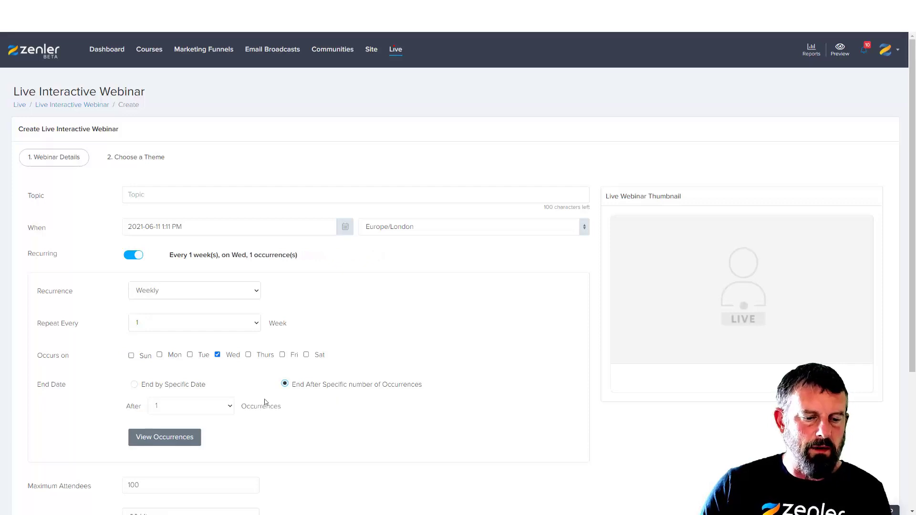
{"action": "left_click", "coordinate": [230, 406]}
{"action": "scroll", "coordinate": [213, 374], "scroll_direction": "down", "scroll_amount": 4}
{"action": "scroll", "coordinate": [196, 357], "scroll_direction": "down", "scroll_amount": 3}
{"action": "left_click", "coordinate": [170, 389]}
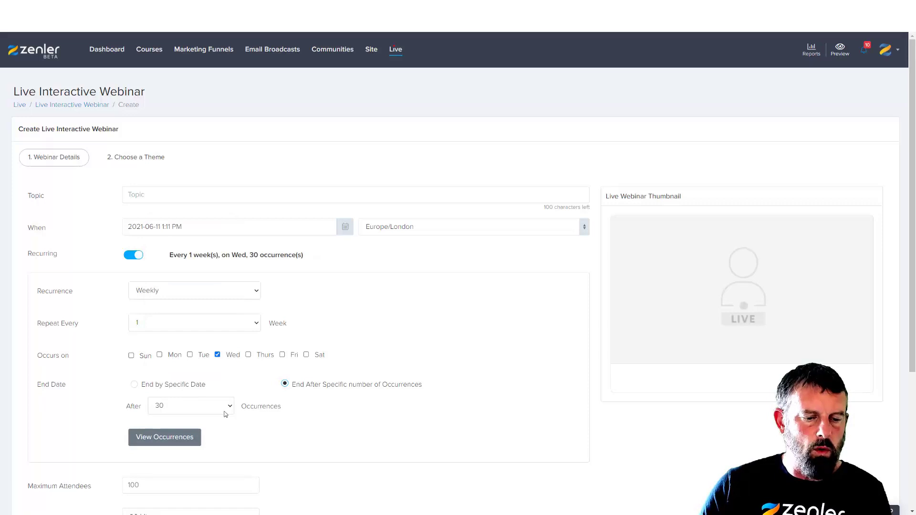
- Check the new webinar's recurrence summary and its full list of scheduled Wednesday occurrences
{"action": "scroll", "coordinate": [321, 414], "scroll_direction": "down", "scroll_amount": 4}
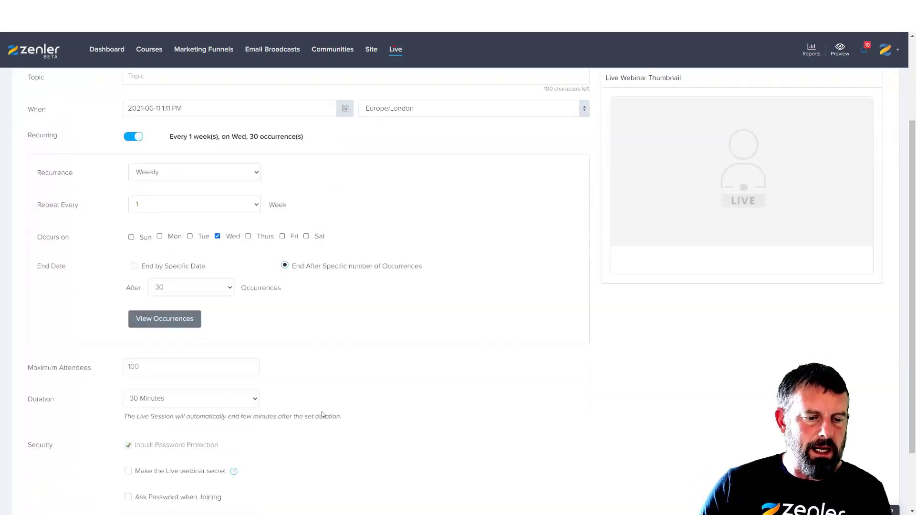
{"action": "scroll", "coordinate": [642, 426], "scroll_direction": "up", "scroll_amount": 4}
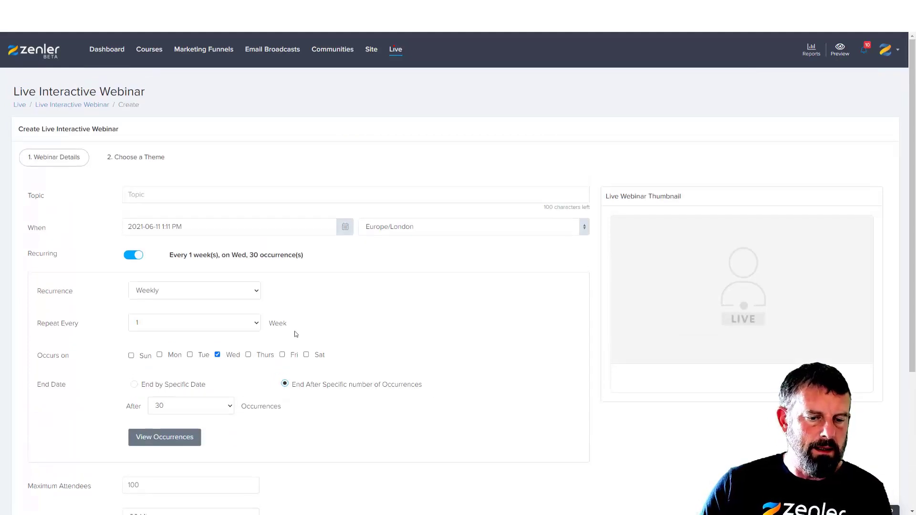
{"action": "left_click_drag", "start_coordinate": [232, 256], "coordinate": [331, 253]}
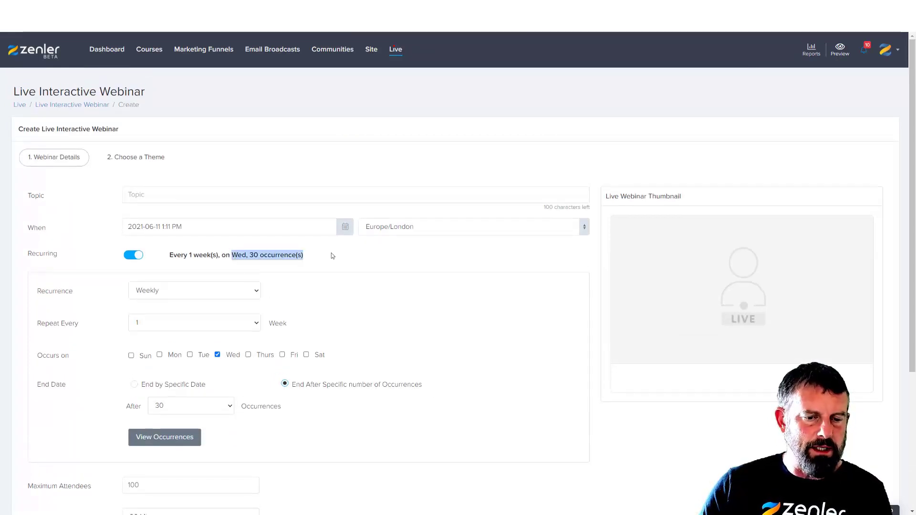
{"action": "left_click", "coordinate": [229, 432]}
{"action": "left_click", "coordinate": [180, 440]}
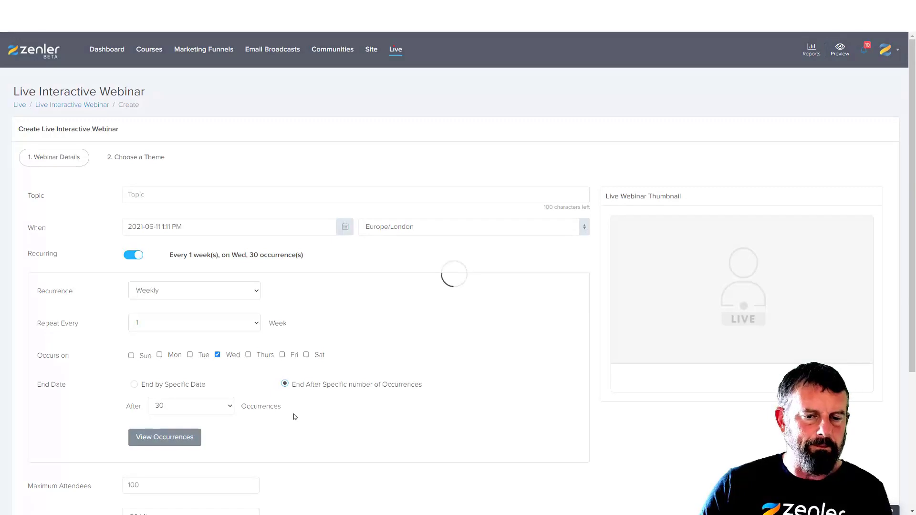
{"action": "scroll", "coordinate": [330, 219], "scroll_direction": "down", "scroll_amount": 5}
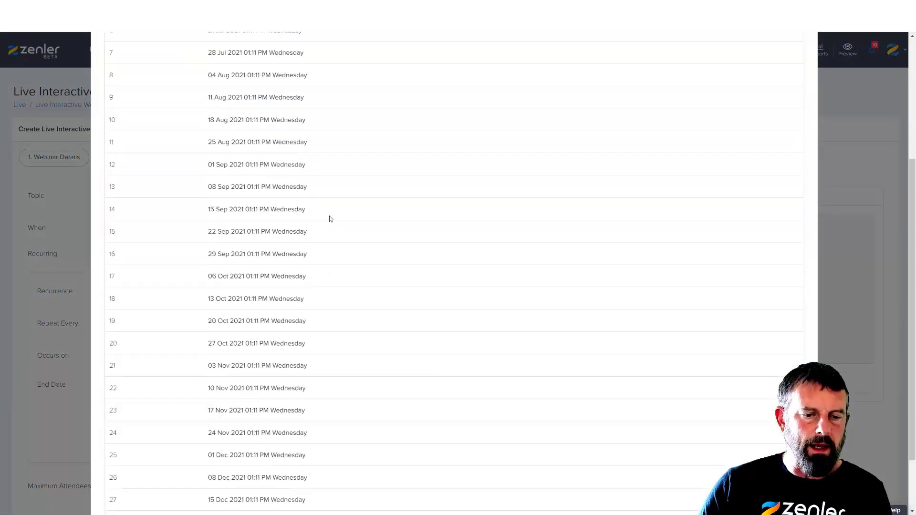
{"action": "scroll", "coordinate": [330, 218], "scroll_direction": "up", "scroll_amount": 5}
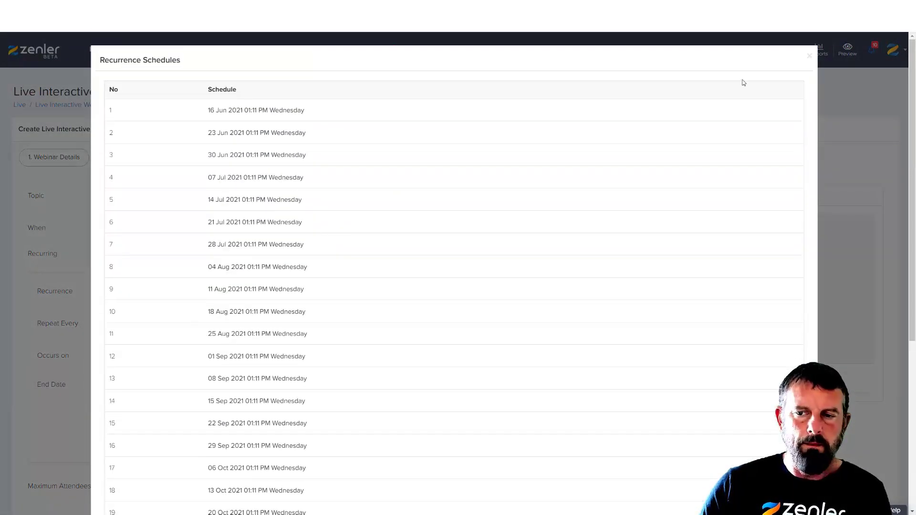
{"action": "left_click", "coordinate": [809, 56]}
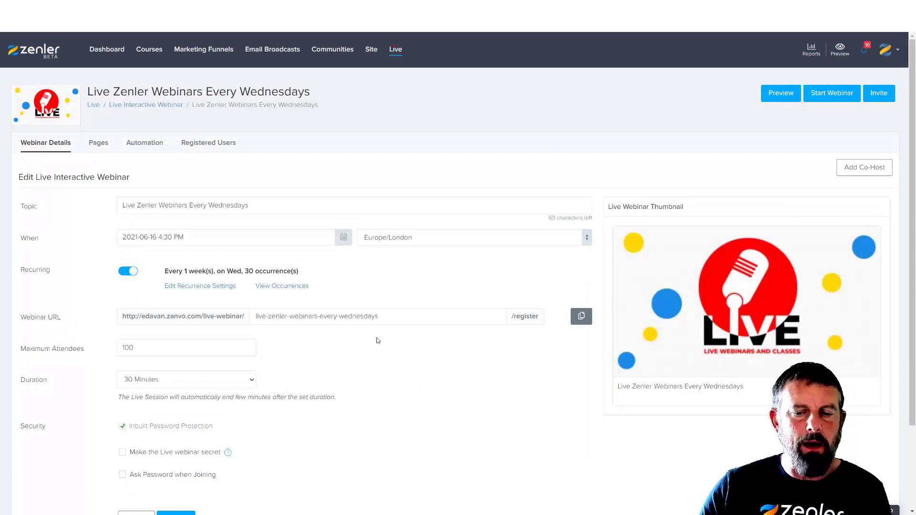
- Check the Live Zenler Webinars Every Wednesdays URL, its recurrence settings and the editable list of occurrences
{"action": "left_click_drag", "start_coordinate": [386, 316], "coordinate": [255, 316]}
{"action": "left_click", "coordinate": [393, 355]}
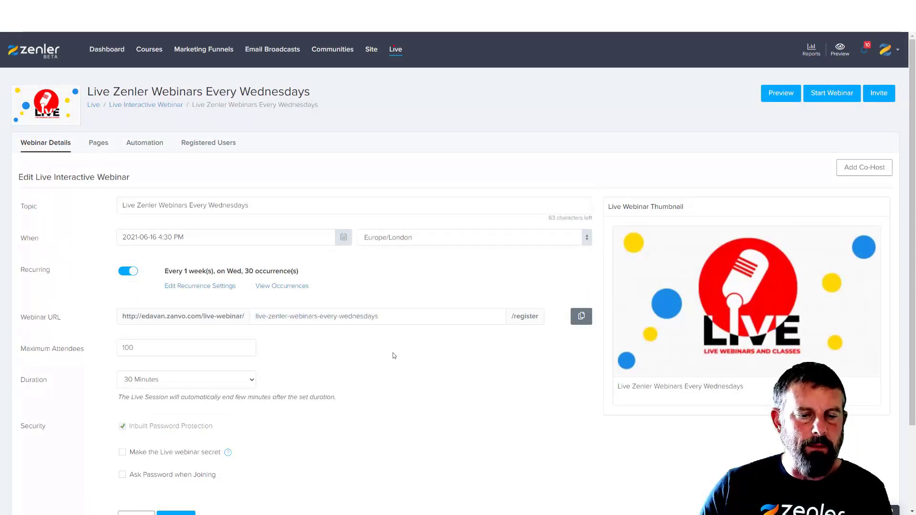
{"action": "left_click", "coordinate": [207, 286]}
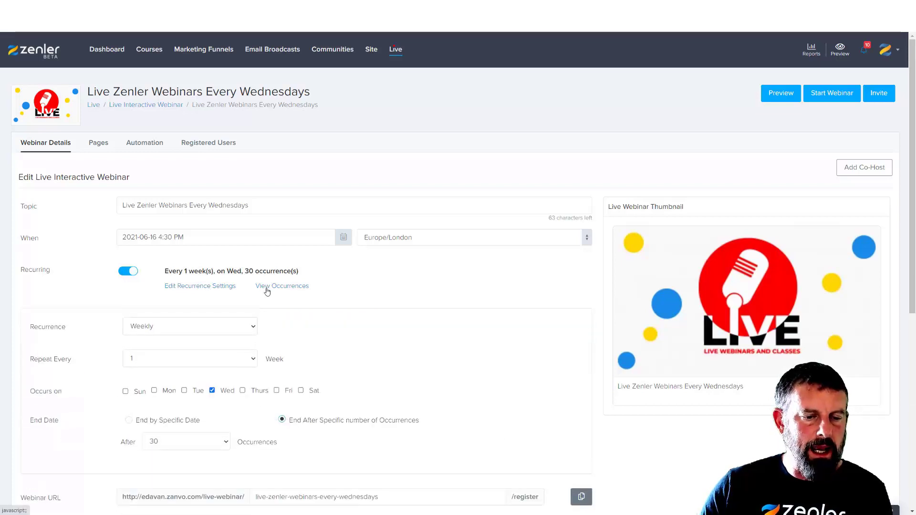
{"action": "scroll", "coordinate": [334, 329], "scroll_direction": "down", "scroll_amount": 1}
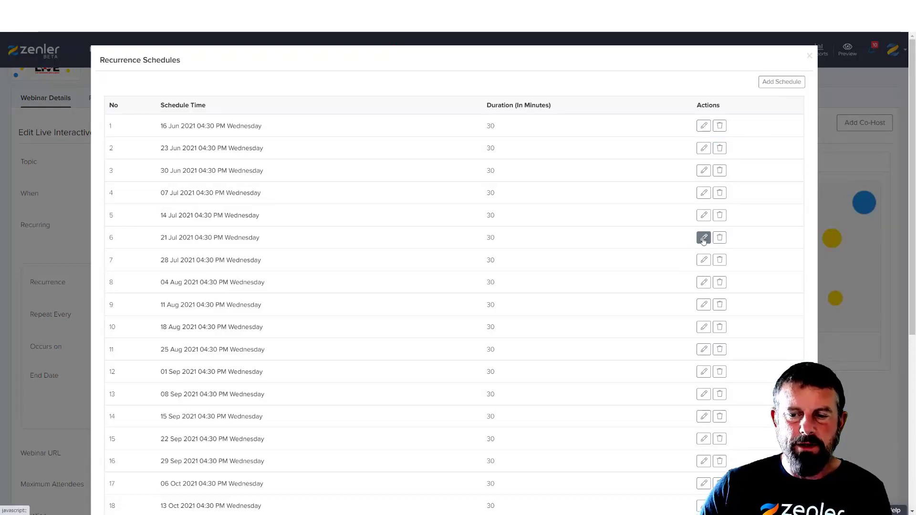
{"action": "left_click", "coordinate": [810, 56]}
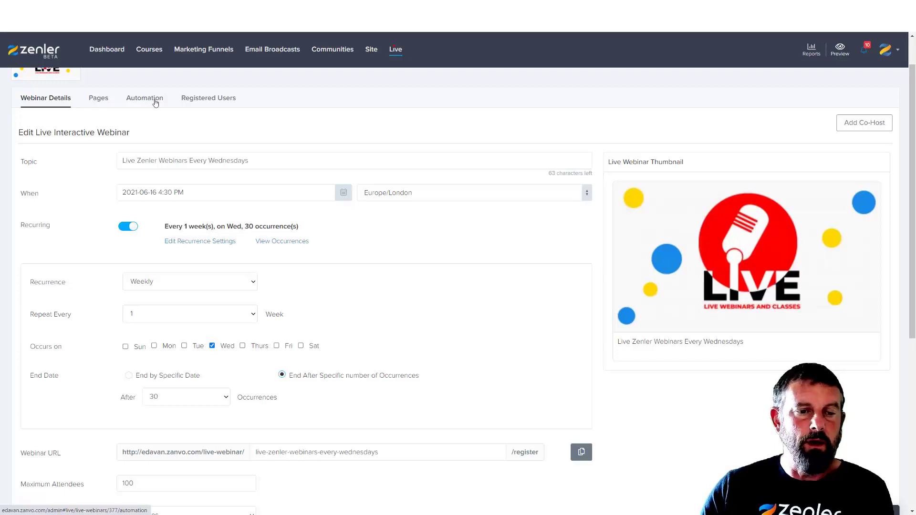
- Examine the webinar's choices for recurrence type, repeat interval and number of occurrences, and the remaining details
{"action": "scroll", "coordinate": [467, 288], "scroll_direction": "down", "scroll_amount": 2}
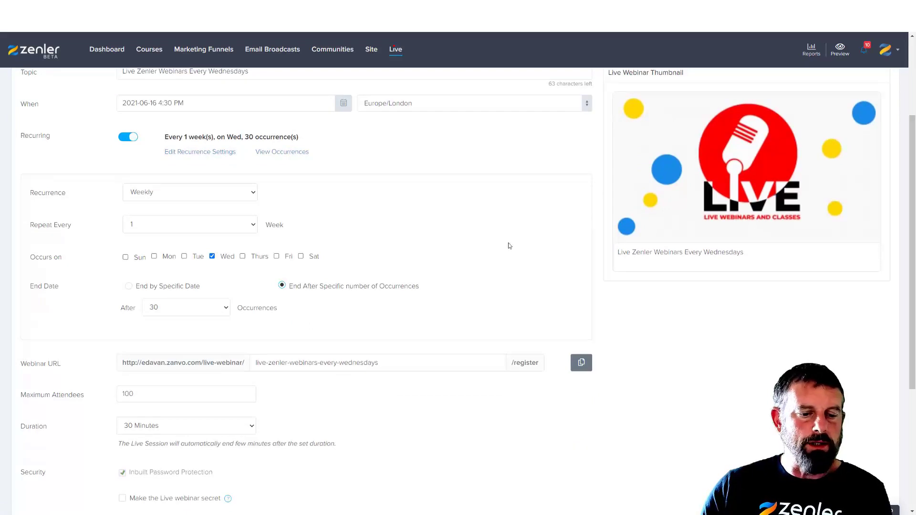
{"action": "scroll", "coordinate": [511, 246], "scroll_direction": "up", "scroll_amount": 3}
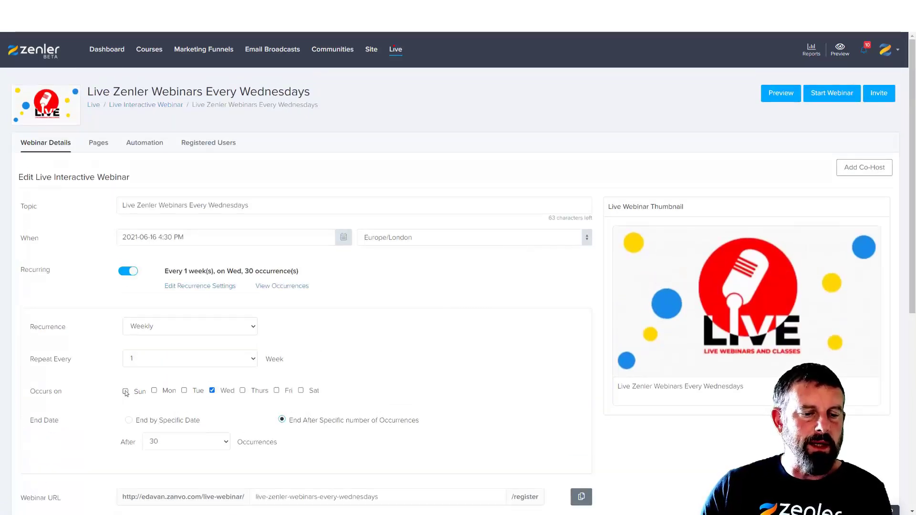
{"action": "left_click", "coordinate": [253, 330]}
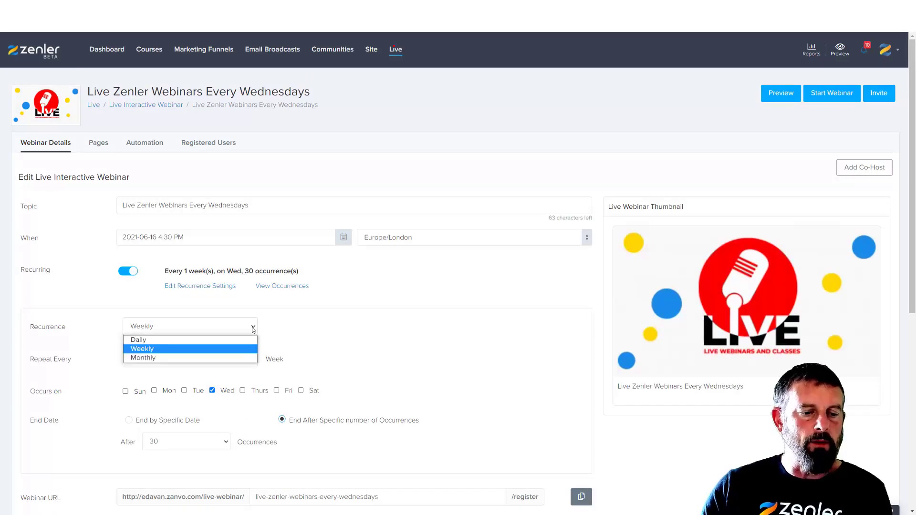
{"action": "left_click", "coordinate": [354, 324]}
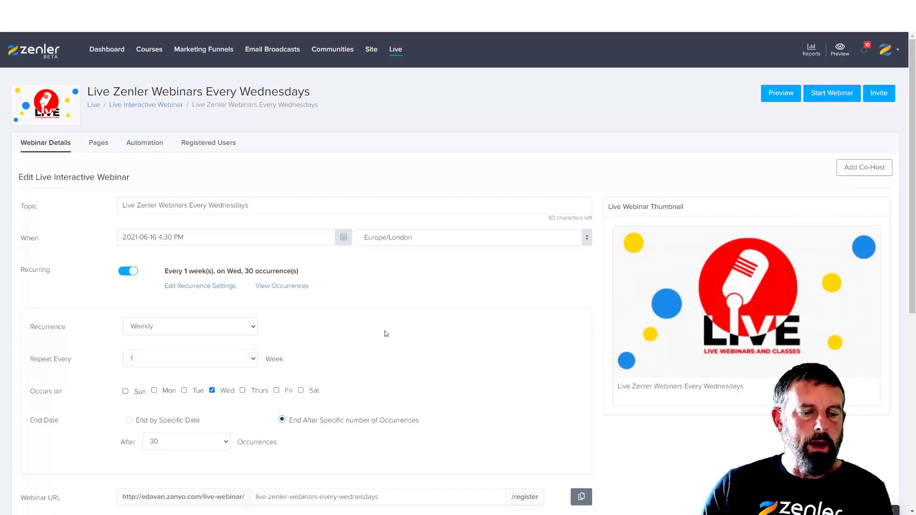
{"action": "left_click", "coordinate": [253, 360]}
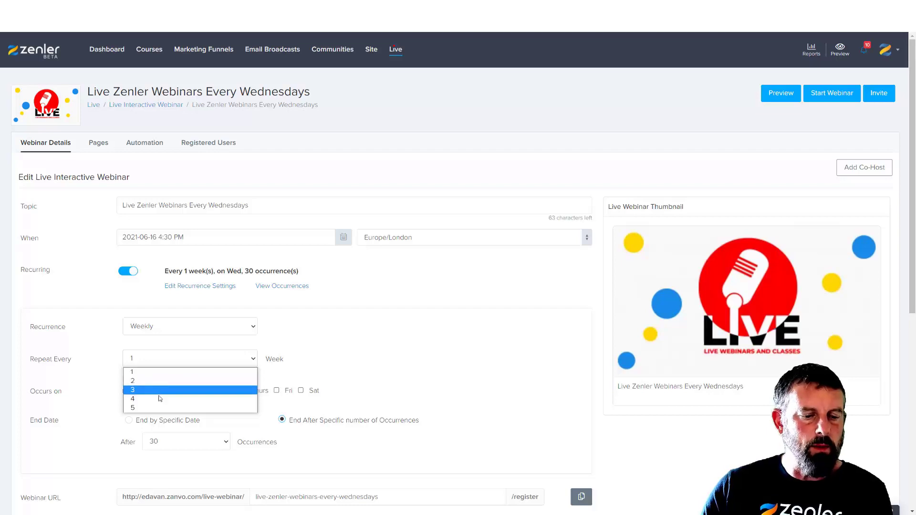
{"action": "left_click", "coordinate": [363, 354]}
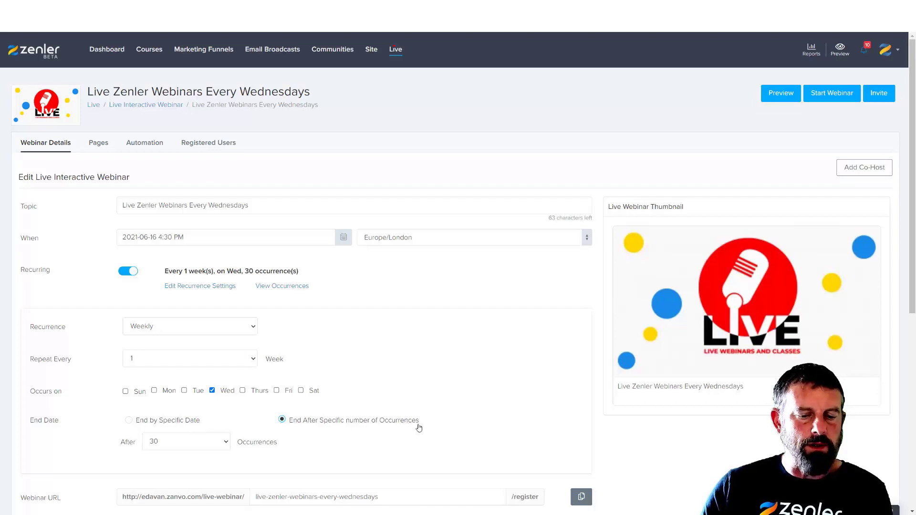
{"action": "left_click", "coordinate": [226, 441]}
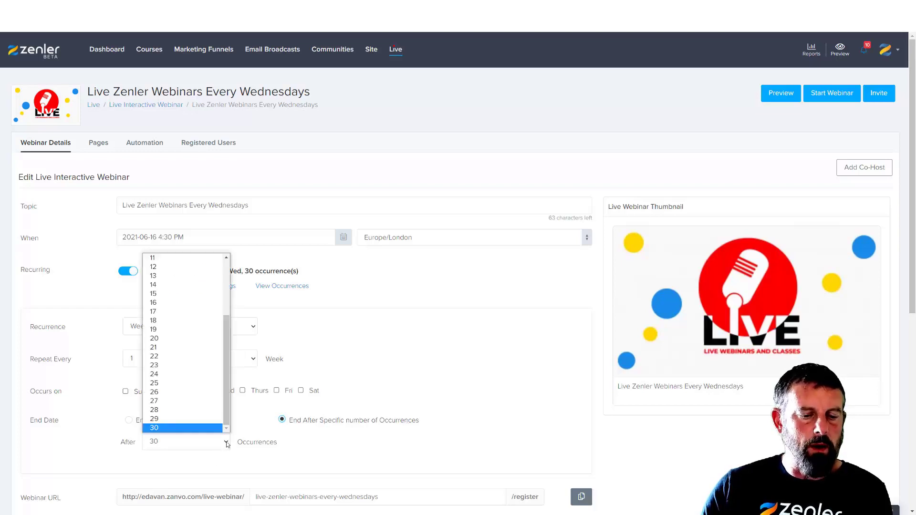
{"action": "left_click", "coordinate": [388, 445]}
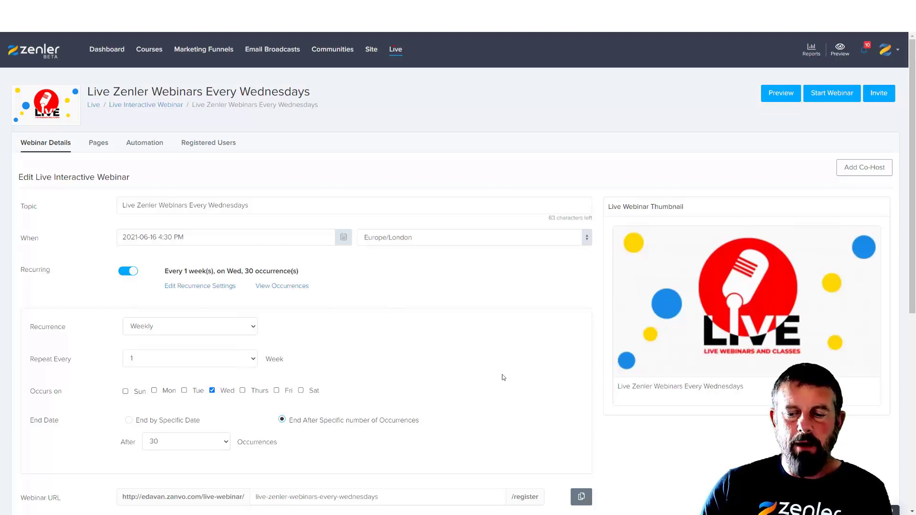
{"action": "scroll", "coordinate": [523, 377], "scroll_direction": "down", "scroll_amount": 3}
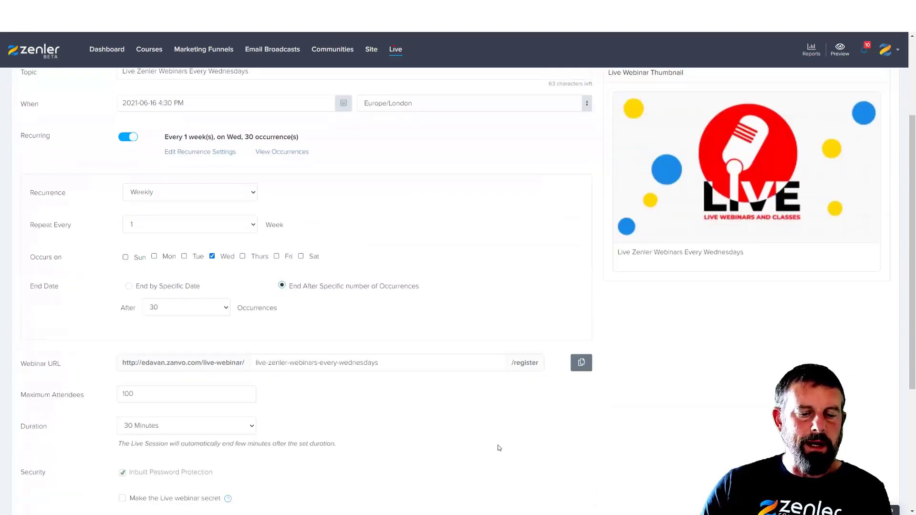
{"action": "scroll", "coordinate": [499, 448], "scroll_direction": "down", "scroll_amount": 4}
{"action": "scroll", "coordinate": [496, 446], "scroll_direction": "up", "scroll_amount": 7}
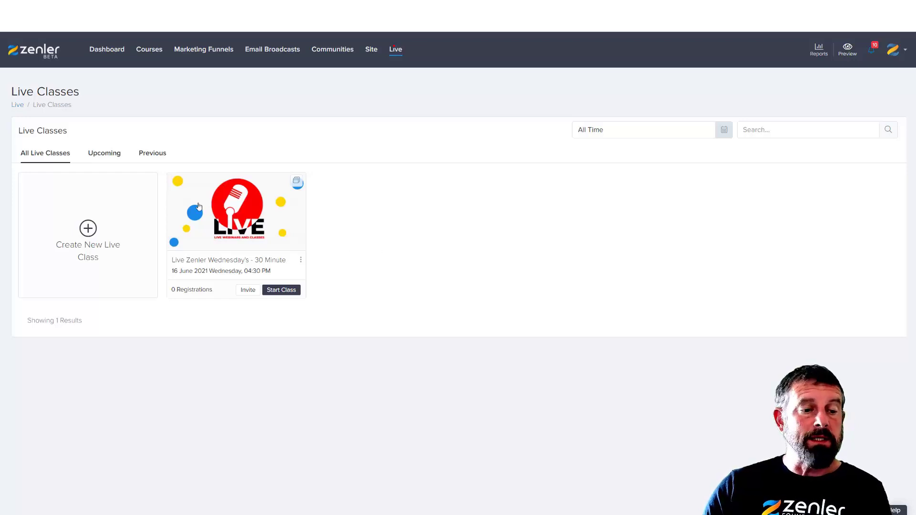
- Open the Live Zenler Wednesday's - 30 Minute class and copy its registration URL
{"action": "left_click", "coordinate": [235, 214]}
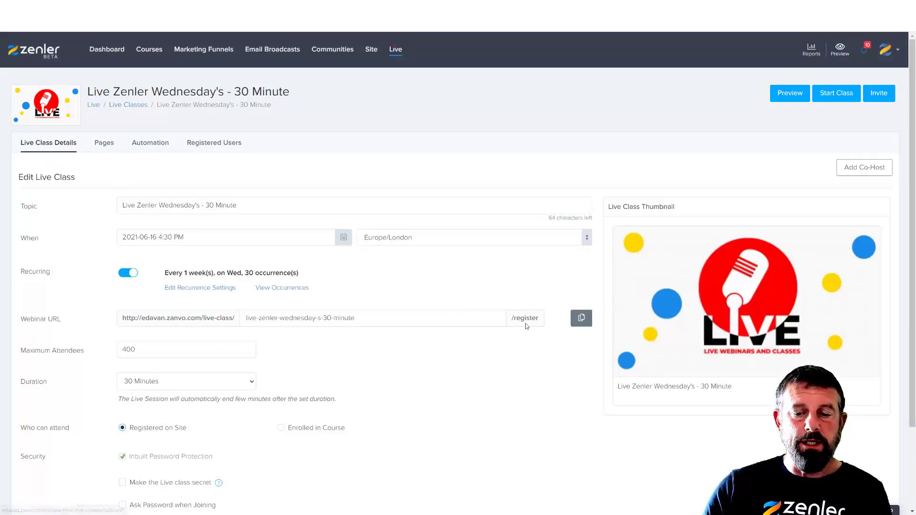
{"action": "left_click", "coordinate": [580, 317]}
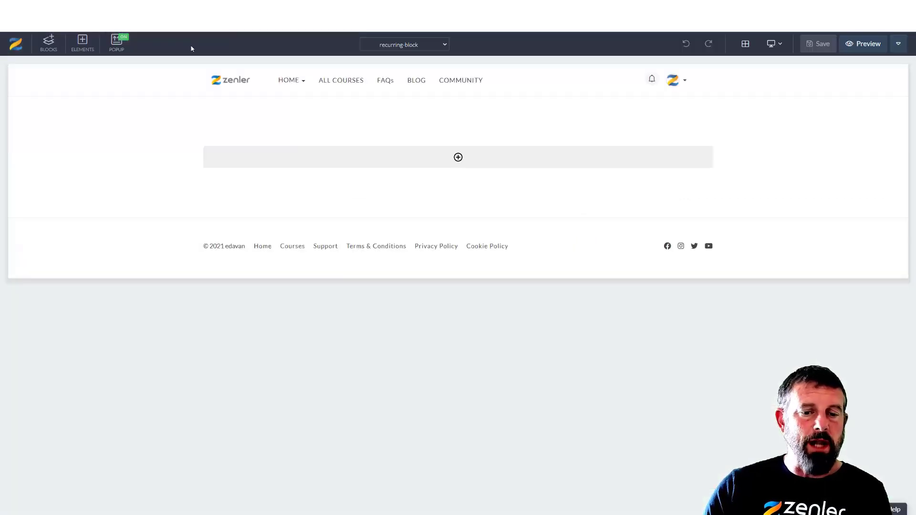
- Add a full-width row to the empty recurring-block page and place a button element in it
{"action": "left_click", "coordinate": [458, 157]}
{"action": "left_click", "coordinate": [180, 132]}
{"action": "left_click", "coordinate": [458, 163]}
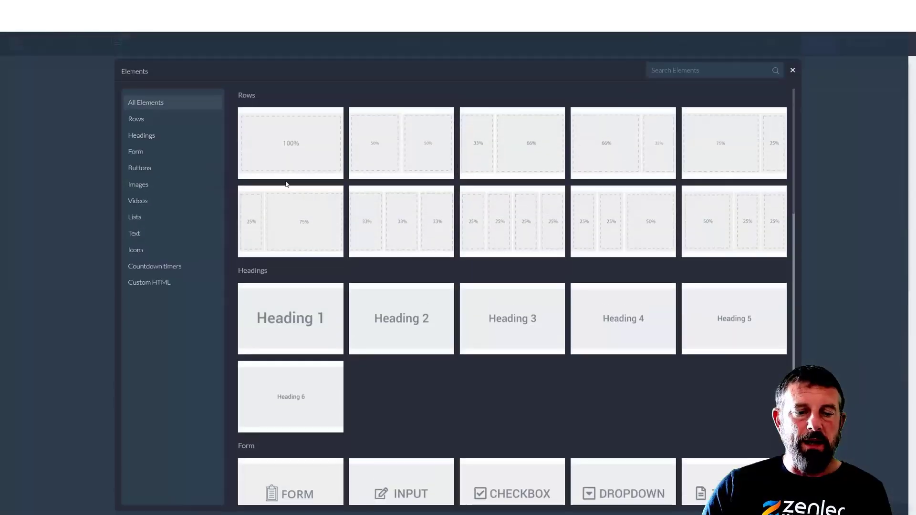
{"action": "left_click", "coordinate": [192, 170]}
{"action": "left_click", "coordinate": [286, 127]}
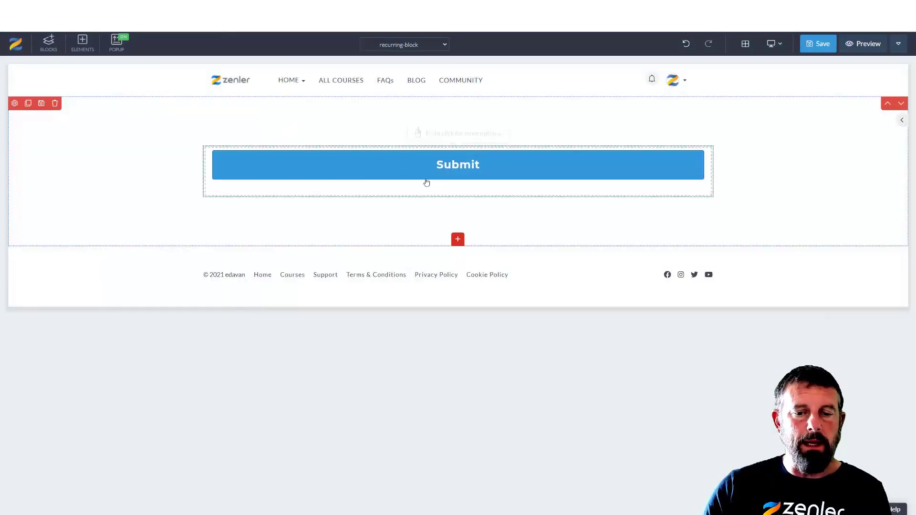
- Set the new button's text to "LIVE RE CURRING CLASS"
{"action": "left_click", "coordinate": [218, 143]}
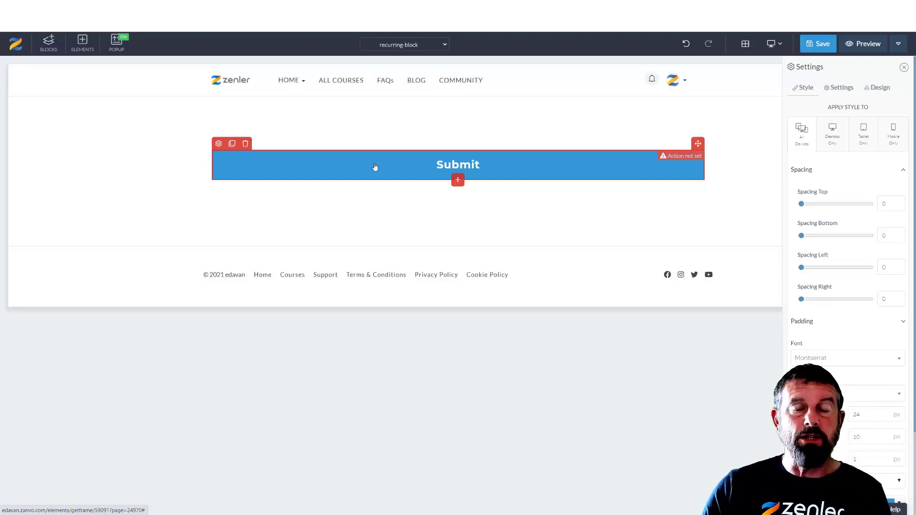
{"action": "left_click", "coordinate": [840, 90]}
{"action": "left_click_drag", "start_coordinate": [874, 113], "coordinate": [842, 114]}
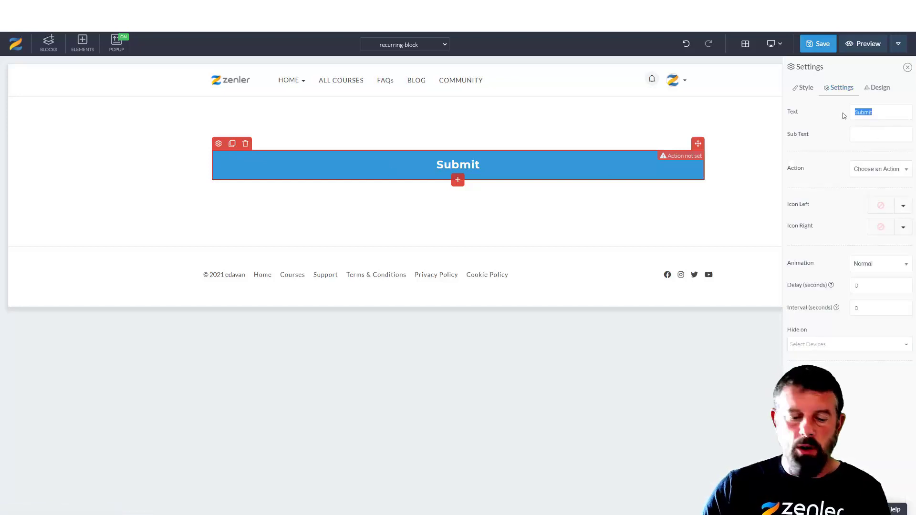
{"action": "type", "text": "LIVE"}
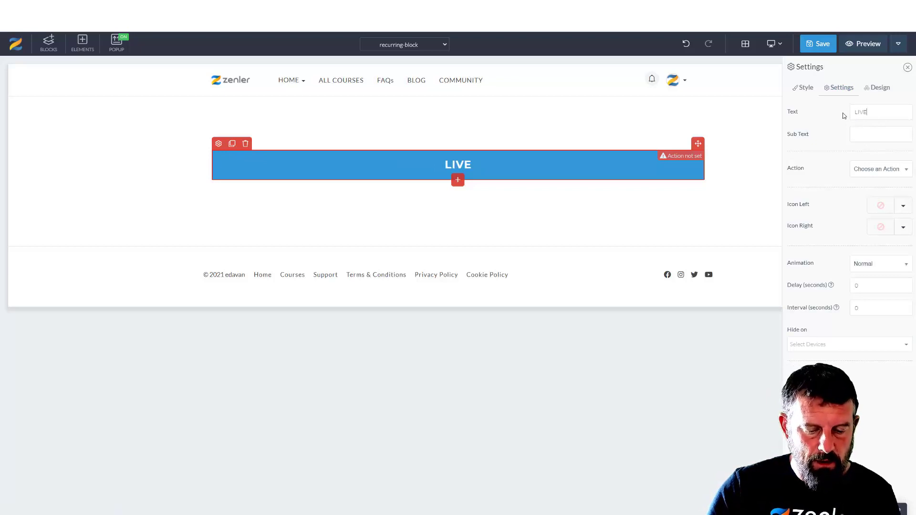
{"action": "type", "text": " RE URRING"}
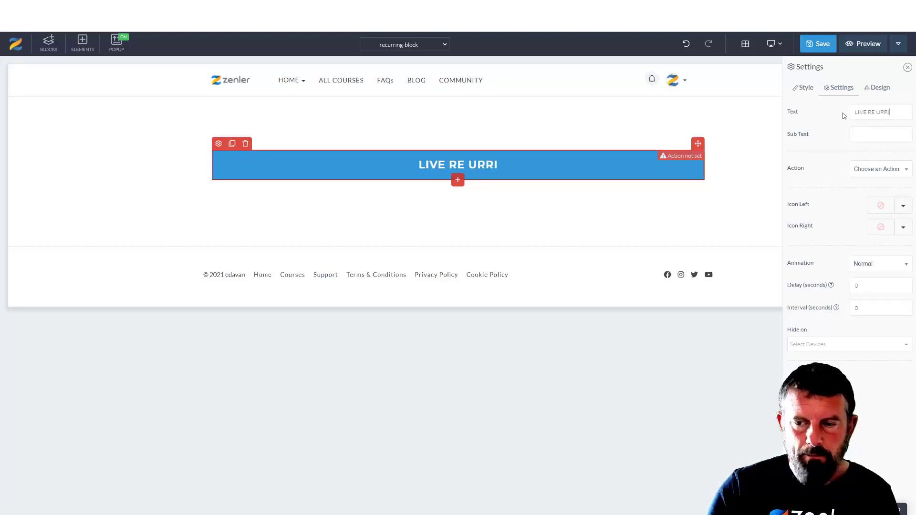
{"action": "key", "text": "BackSpace"}
{"action": "key", "text": "BackSpace"}
{"action": "key", "text": "BackSpace"}
{"action": "key", "text": "BackSpace"}
{"action": "key", "text": "BackSpace"}
{"action": "key", "text": "BackSpace"}
{"action": "key", "text": "BackSpace"}
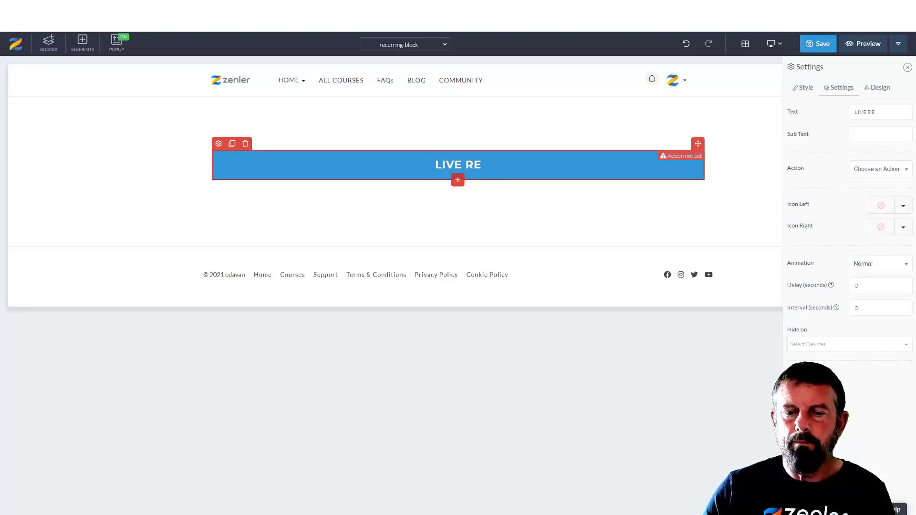
{"action": "type", "text": "CUR"}
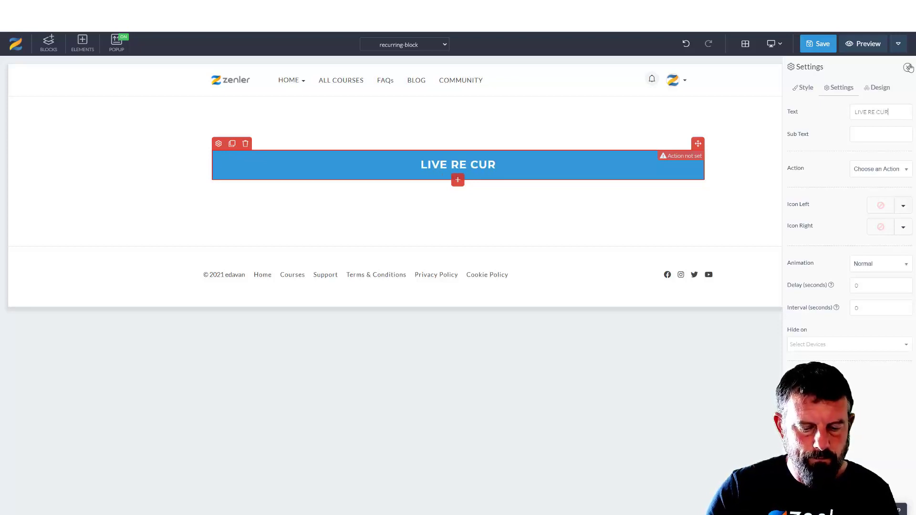
{"action": "type", "text": "RING CLASS"}
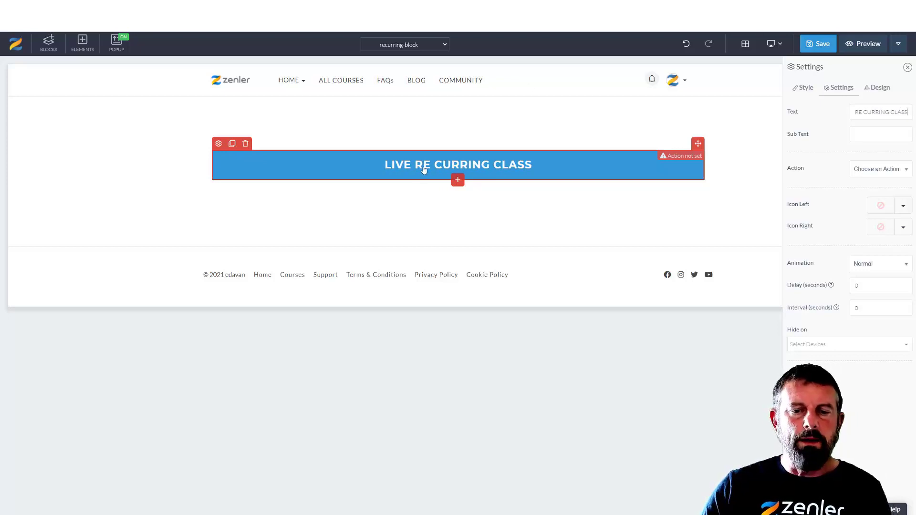
{"action": "key", "text": "Escape"}
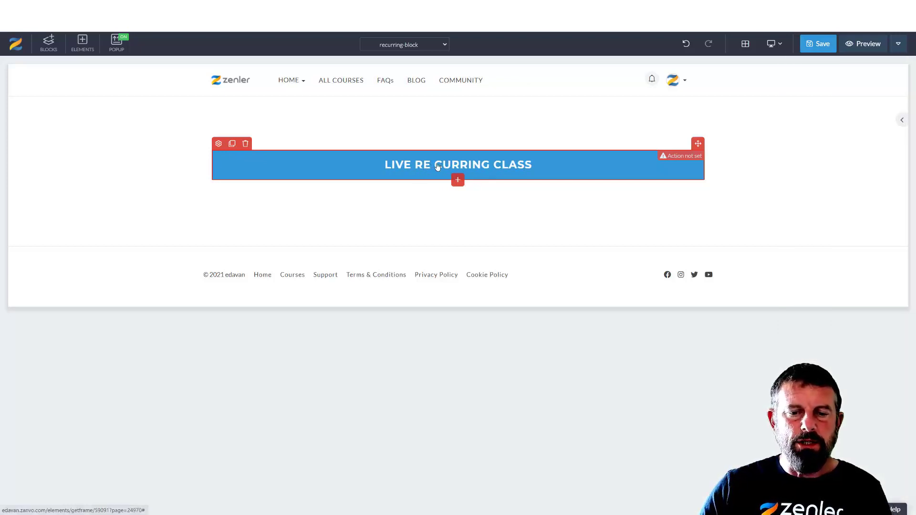
- Correct the button's text to "LIVE RECURRING CLASS" by removing the extra space
{"action": "left_click", "coordinate": [294, 167]}
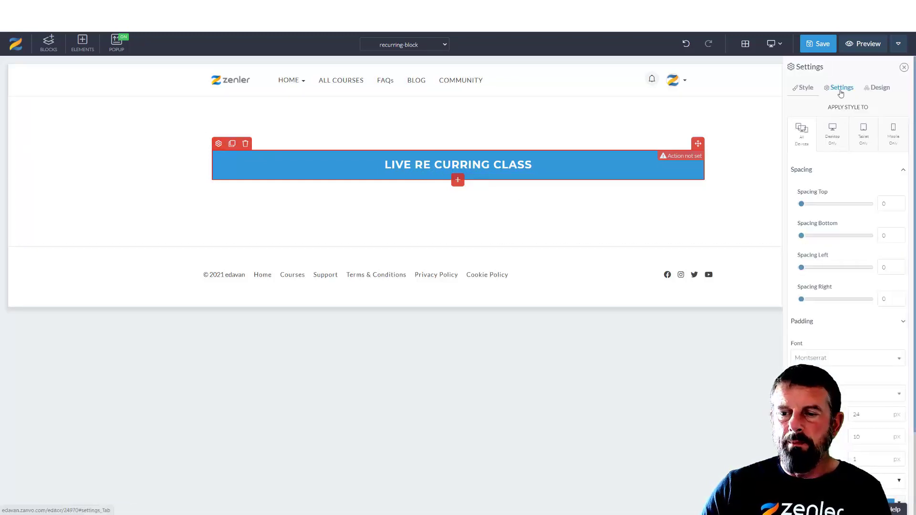
{"action": "left_click", "coordinate": [840, 91]}
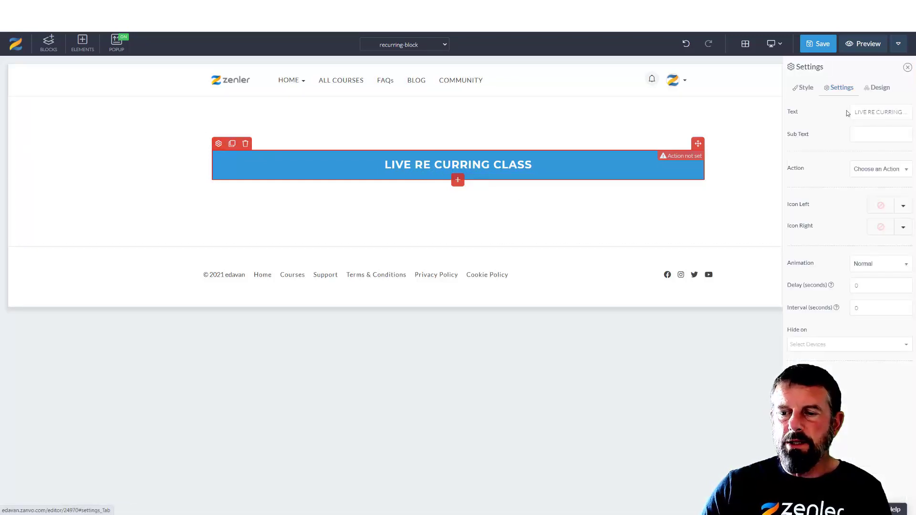
{"action": "left_click", "coordinate": [877, 111]}
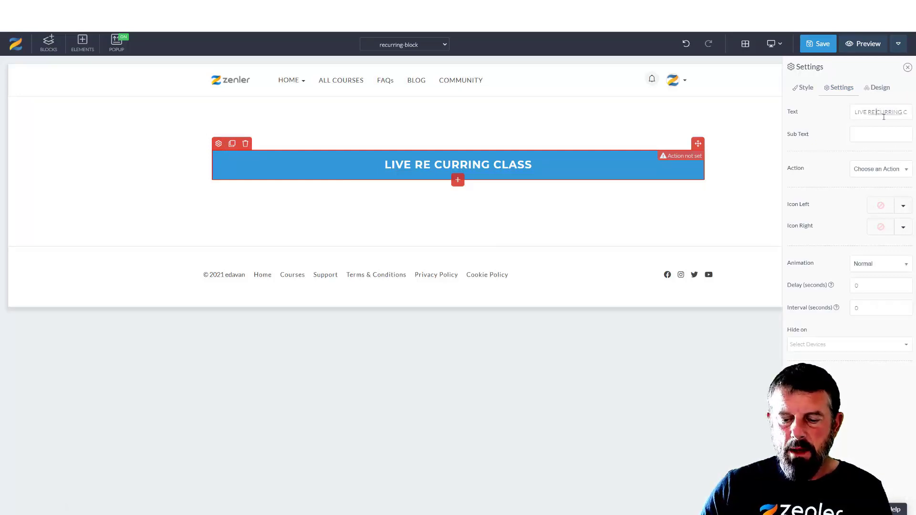
{"action": "key", "text": "BackSpace"}
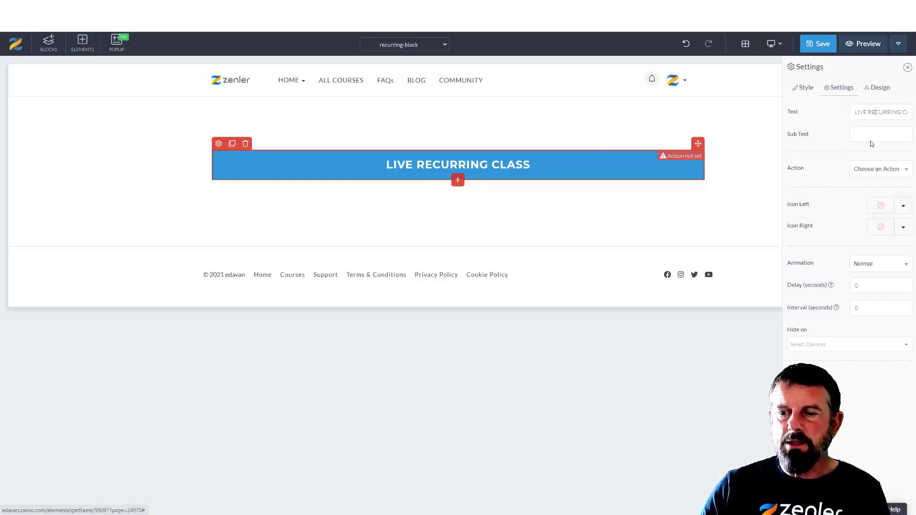
- Set the button's action to Go to Link with the copied class registration URL, then save the page with its existing SEO settings
{"action": "left_click", "coordinate": [872, 178]}
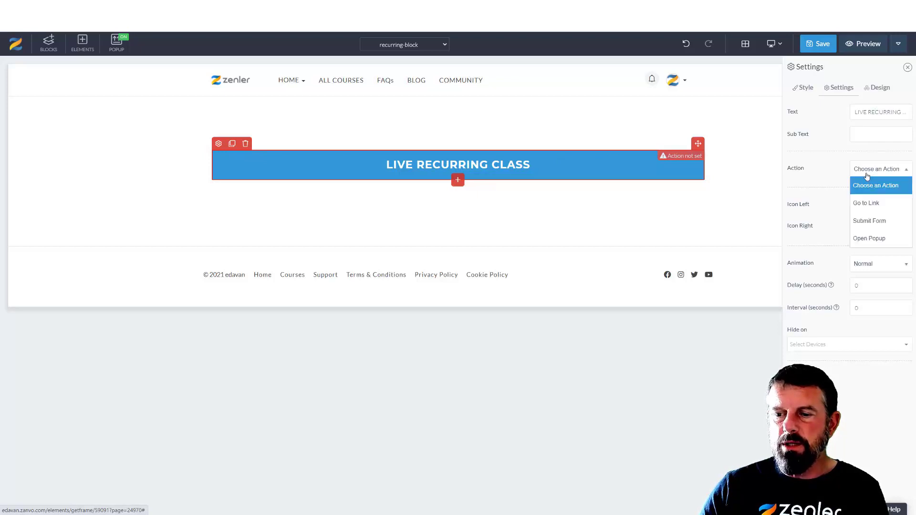
{"action": "left_click", "coordinate": [858, 202]}
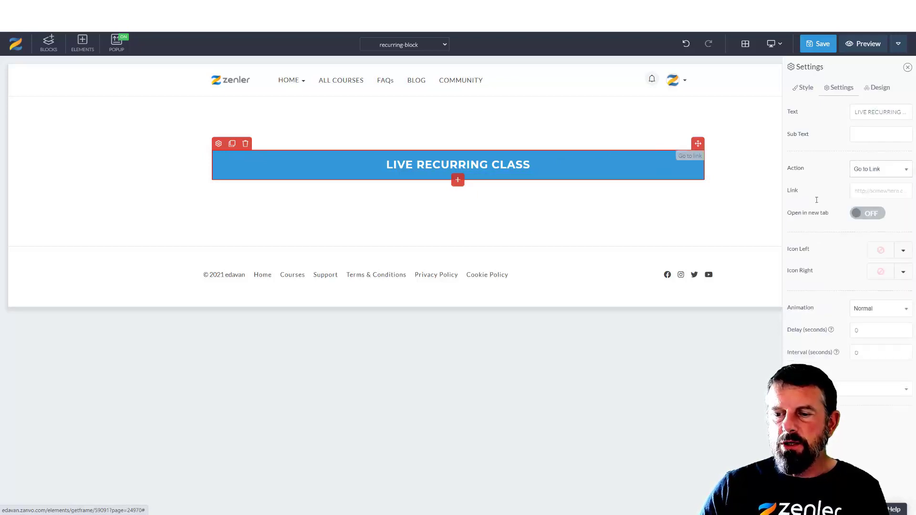
{"action": "left_click", "coordinate": [870, 192]}
{"action": "key", "text": "ctrl+v"}
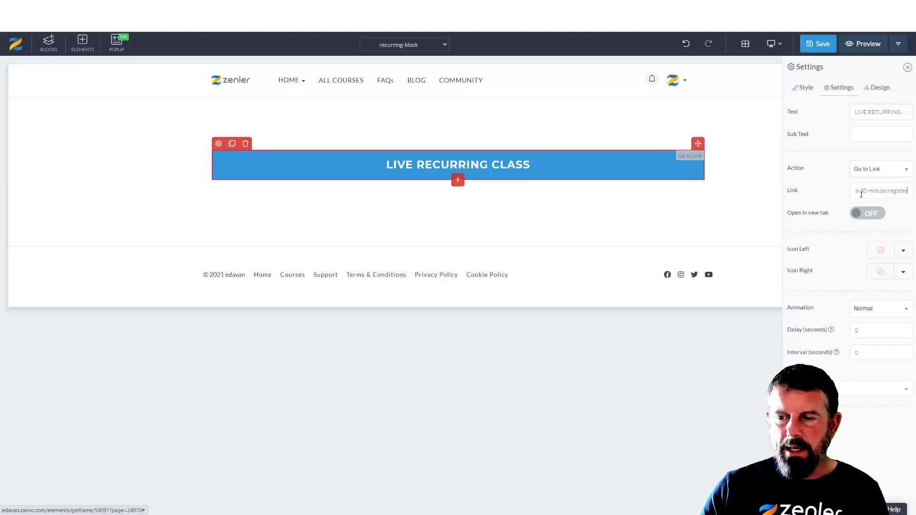
{"action": "left_click_drag", "start_coordinate": [895, 191], "coordinate": [846, 191]}
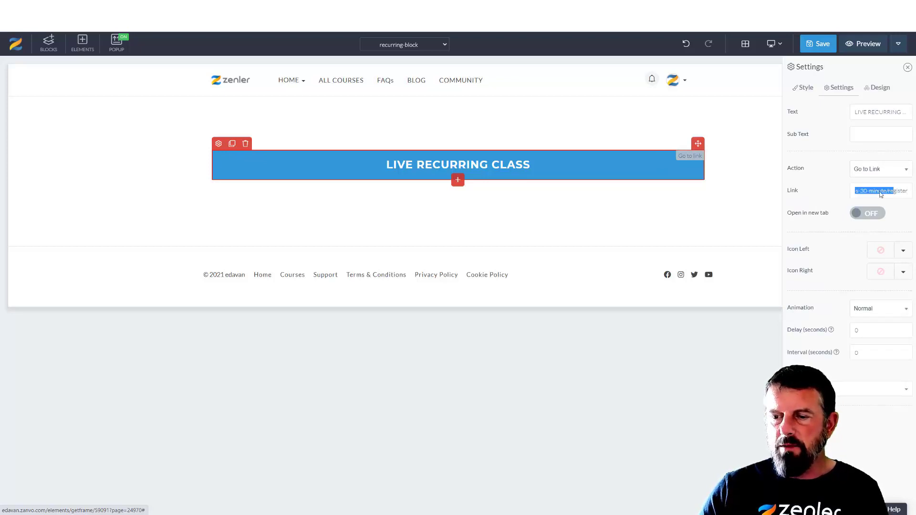
{"action": "left_click", "coordinate": [816, 46]}
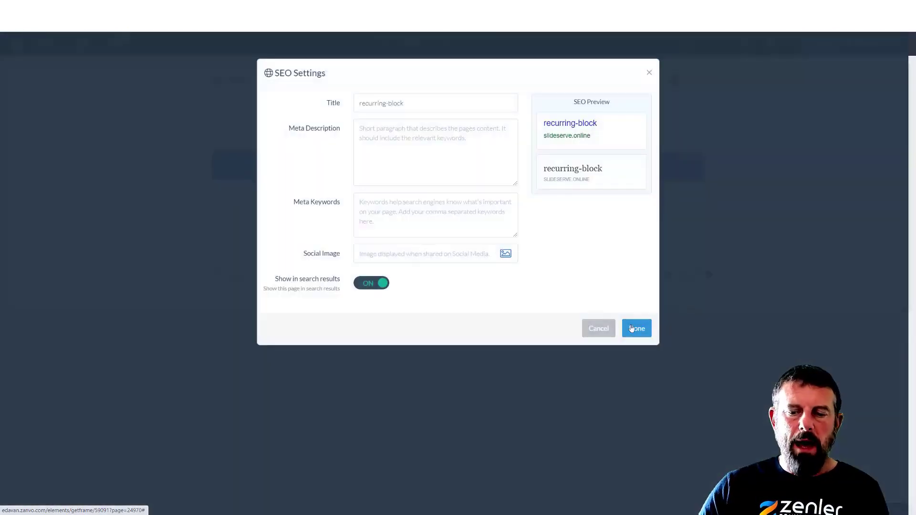
{"action": "left_click", "coordinate": [631, 328]}
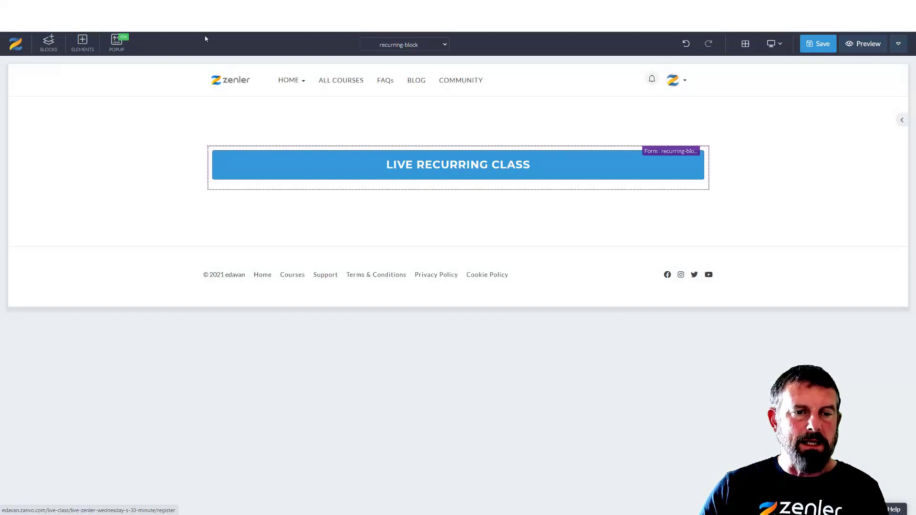
{"action": "key", "text": "ctrl+w"}
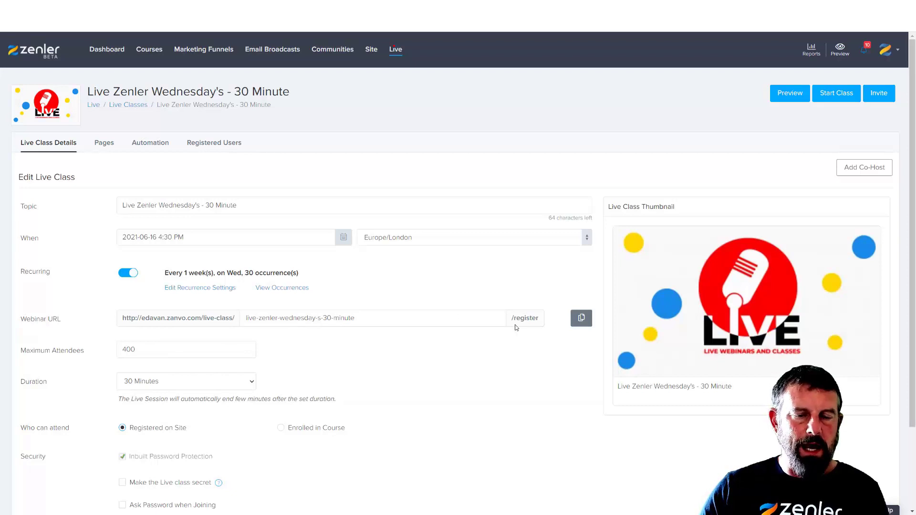
{"action": "key", "text": "ctrl+Tab"}
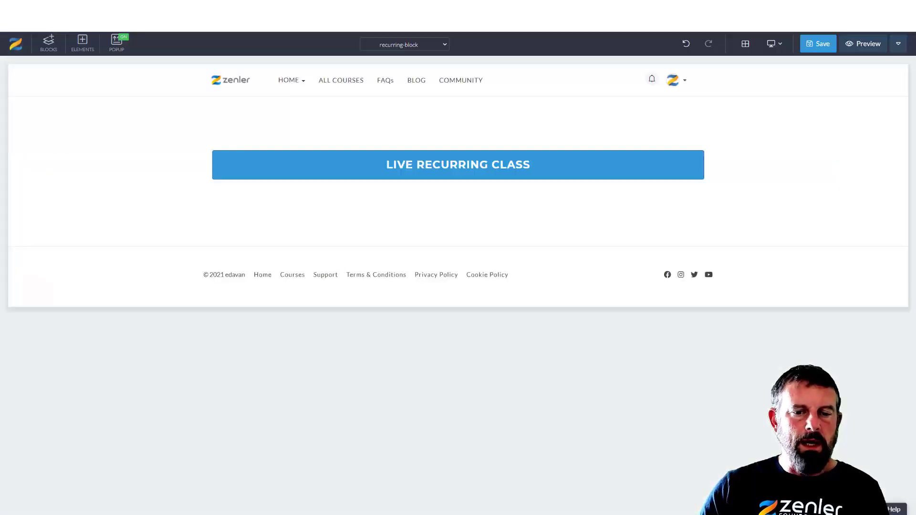
- Add the dynamic Upcoming Live Classes - Grid View block to the page above the LIVE RECURRING CLASS button
{"action": "left_click", "coordinate": [49, 44]}
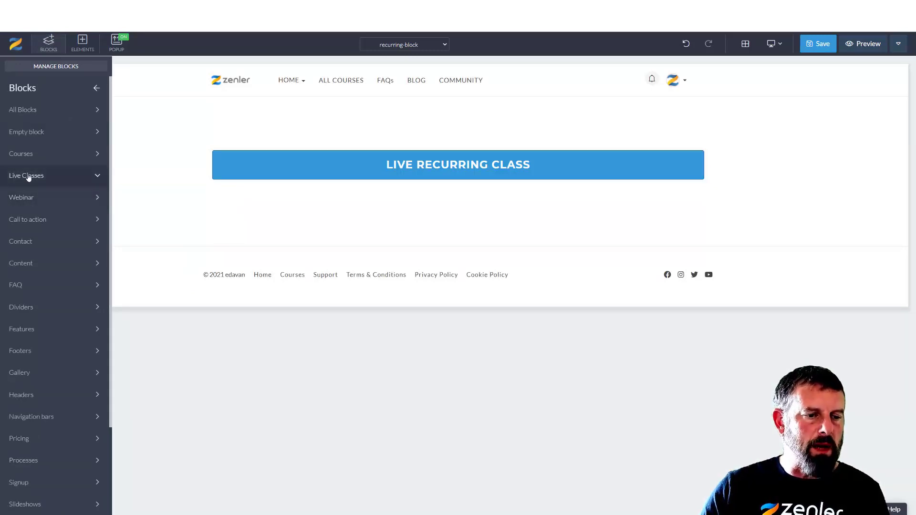
{"action": "left_click", "coordinate": [93, 186]}
{"action": "mouse_move", "coordinate": [47, 164]}
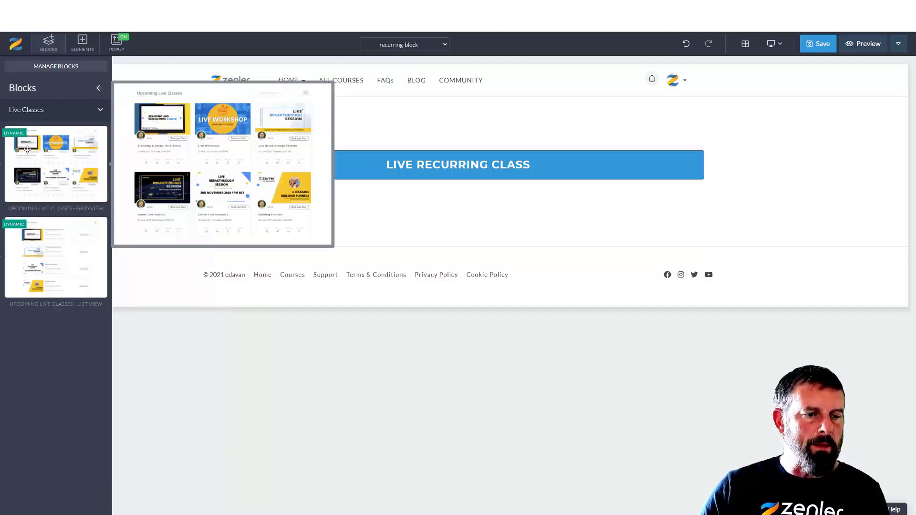
{"action": "left_click_drag", "start_coordinate": [30, 151], "coordinate": [371, 186]}
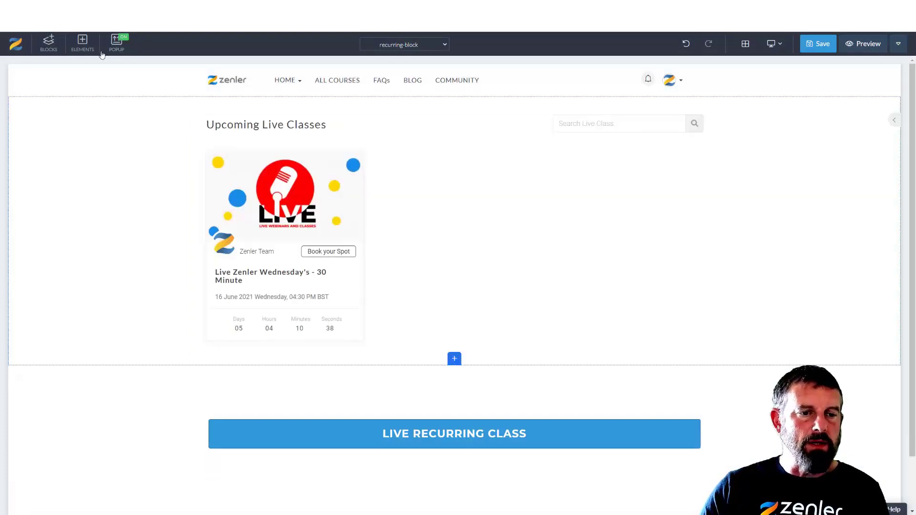
{"action": "left_click", "coordinate": [102, 19]}
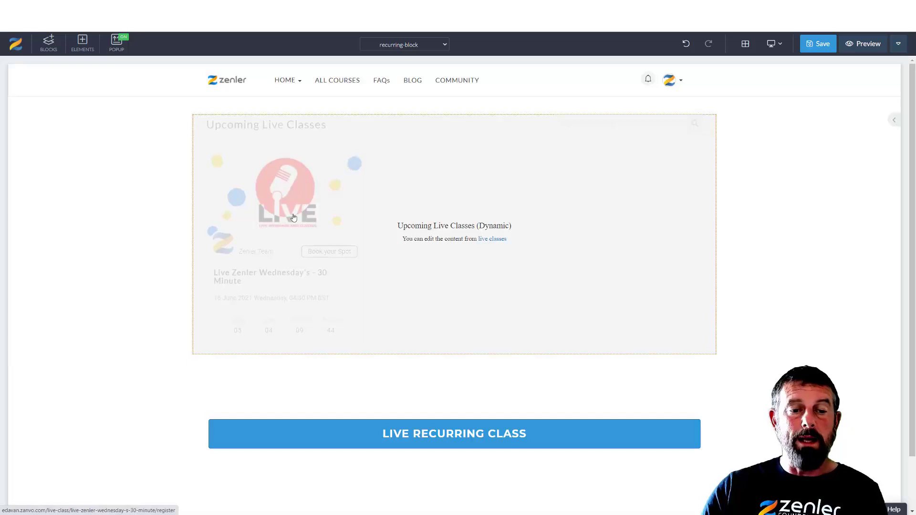
- Add the dynamic Upcoming Webinars block to the page above the Upcoming Live Classes block
{"action": "left_click", "coordinate": [49, 48]}
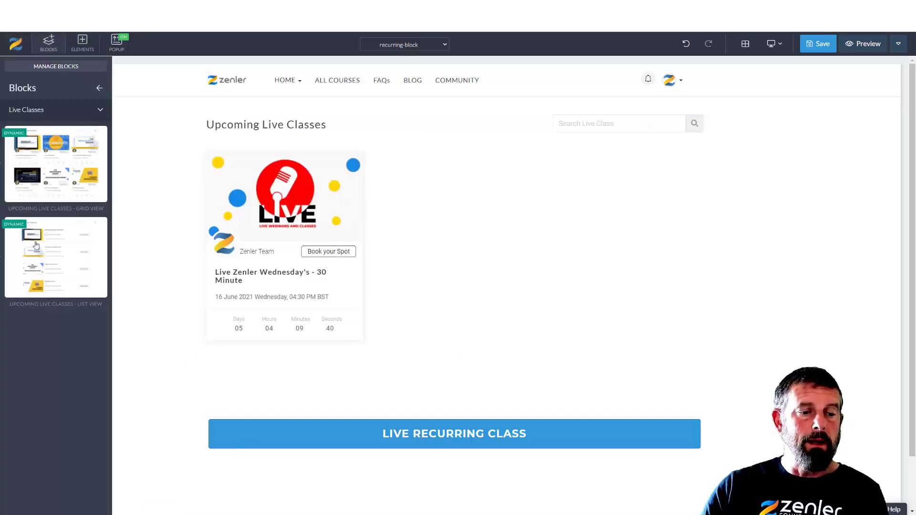
{"action": "left_click_drag", "start_coordinate": [72, 152], "coordinate": [99, 111]}
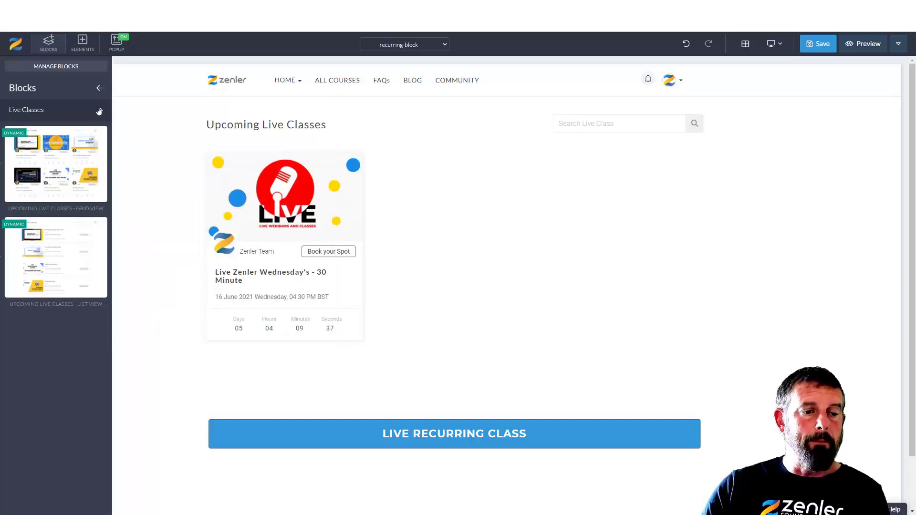
{"action": "left_click", "coordinate": [99, 111]}
{"action": "left_click", "coordinate": [45, 204]}
{"action": "left_click_drag", "start_coordinate": [51, 184], "coordinate": [376, 139]}
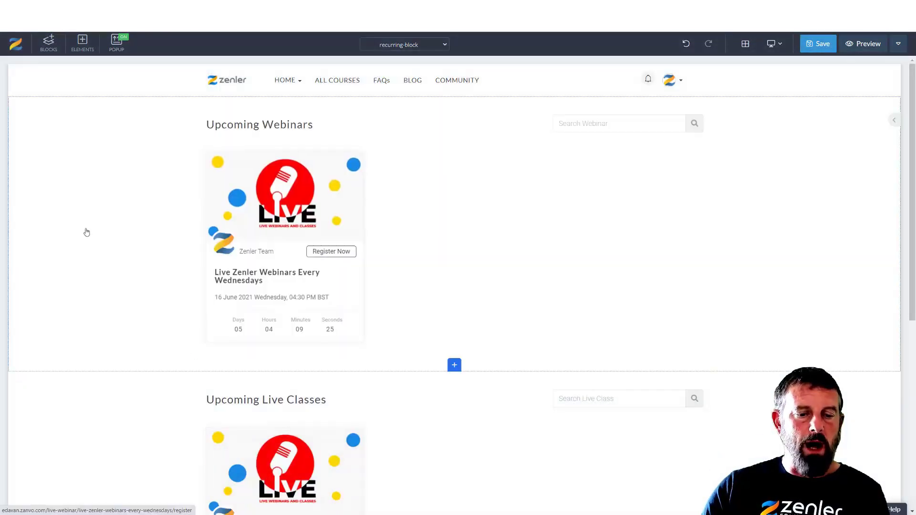
{"action": "mouse_move", "coordinate": [280, 204]}
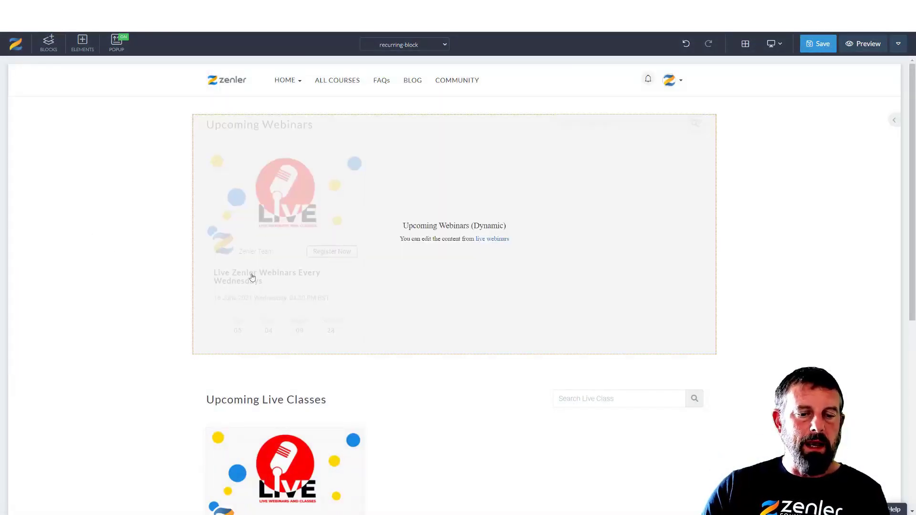